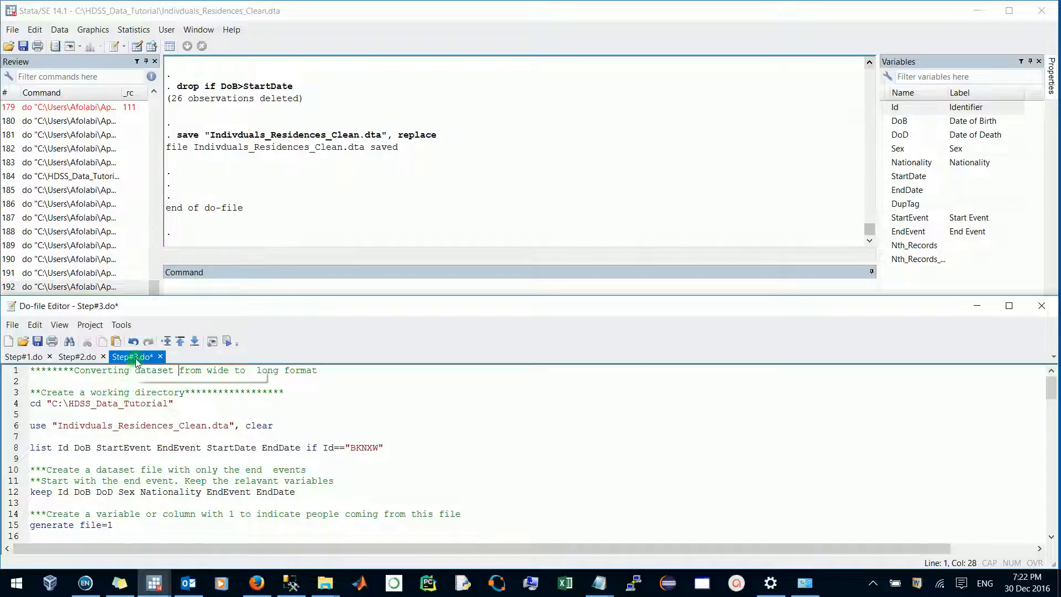
- Save the Step#3 do-file and run its line 6 to load Indivduals_Residences_Clean.dta with the clear option
key("ctrl+s")
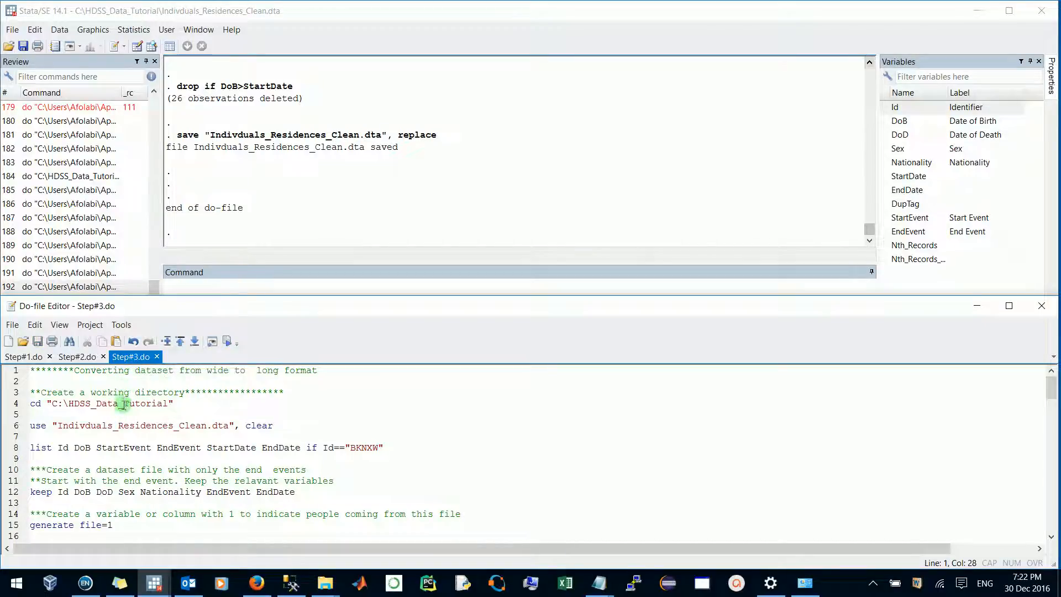
left_click_drag(185, 407, 33, 391)
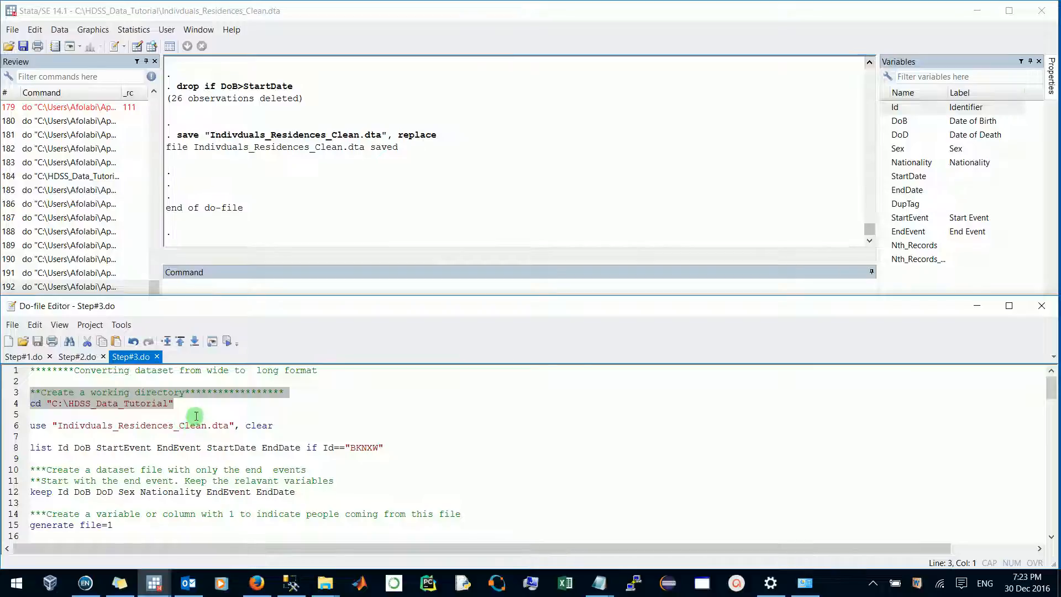
left_click_drag(177, 402, 7, 386)
double_click(260, 425)
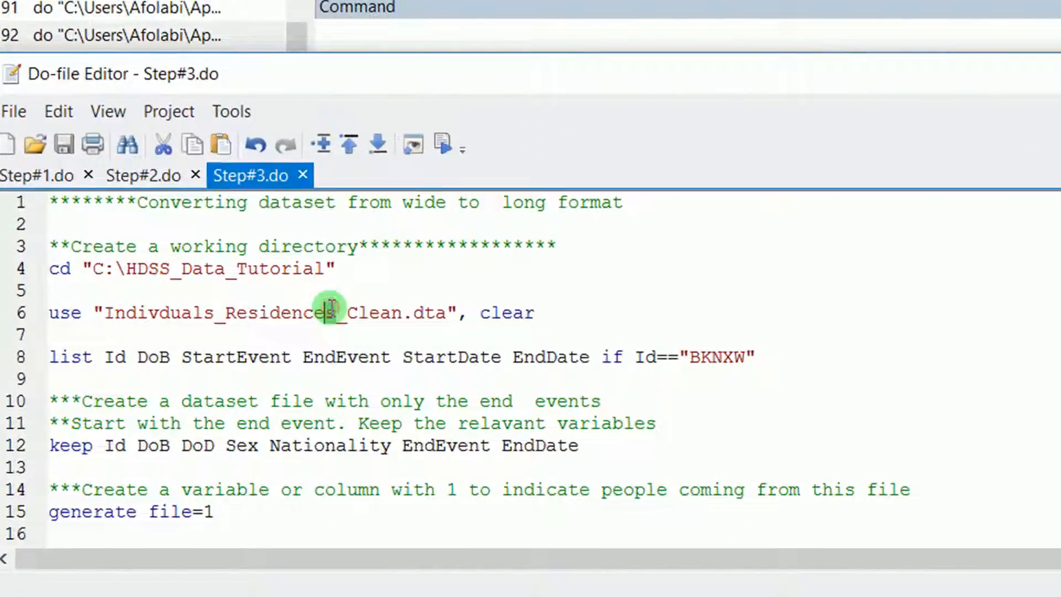
left_click_drag(558, 309, 51, 308)
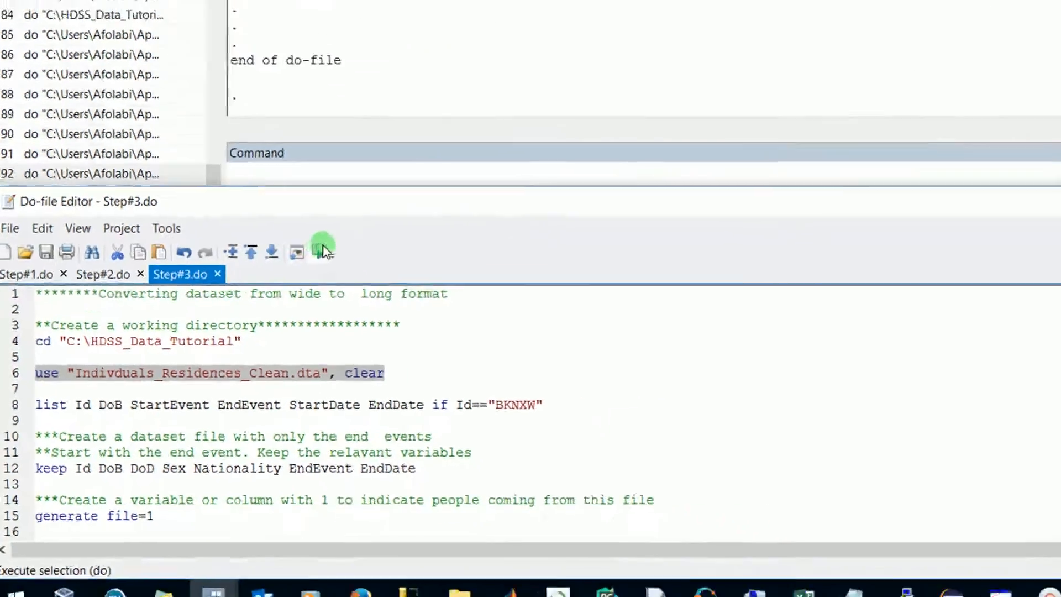
left_click(321, 252)
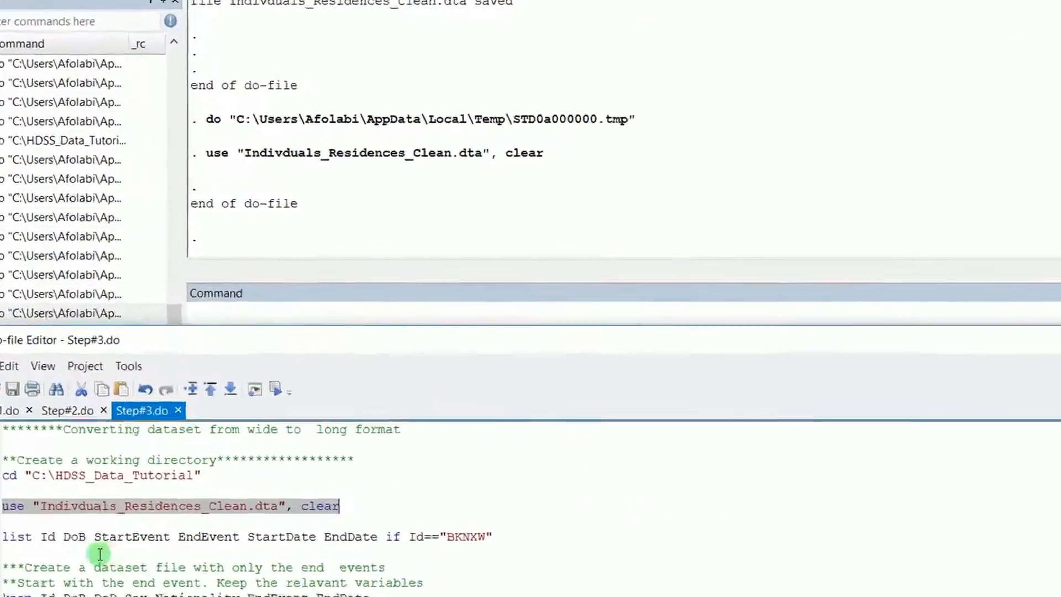
- Run line 8 to list Id, DoB, StartEvent, EndEvent, StartDate and EndDate for the example individual
triple_click(65, 550)
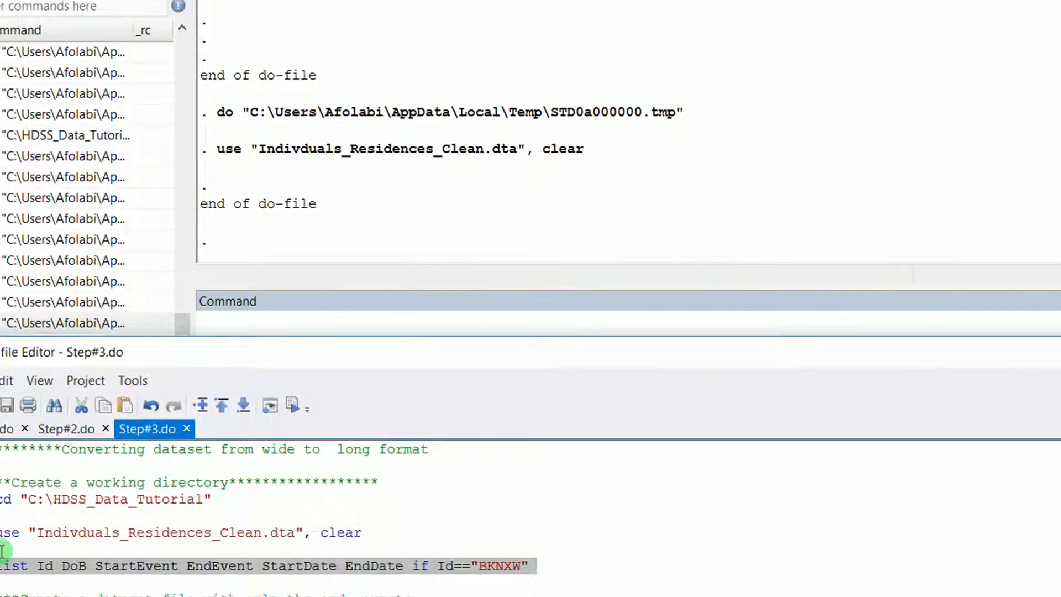
left_click(294, 404)
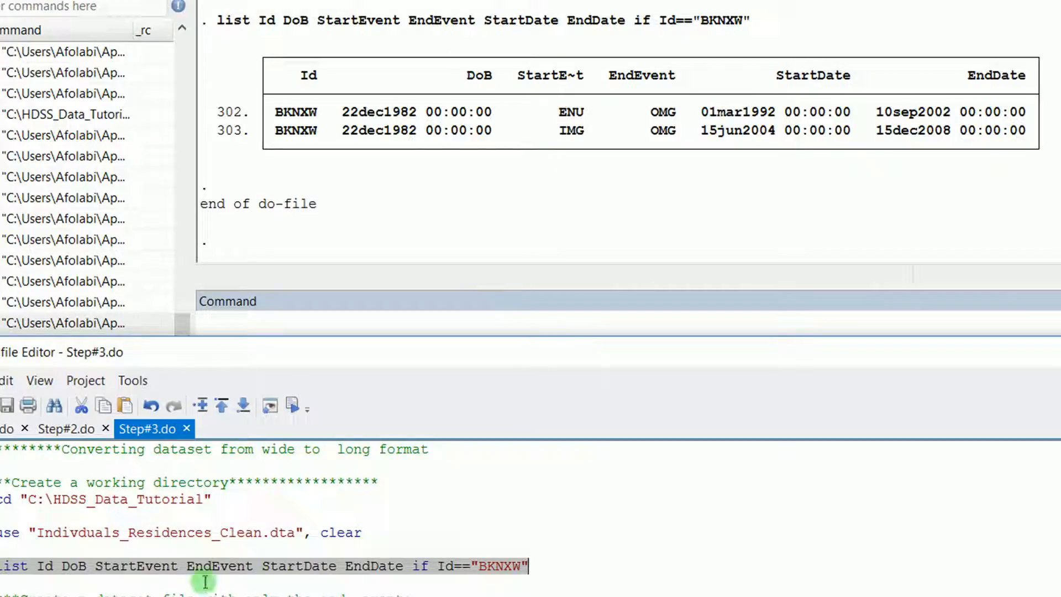
left_click(42, 588)
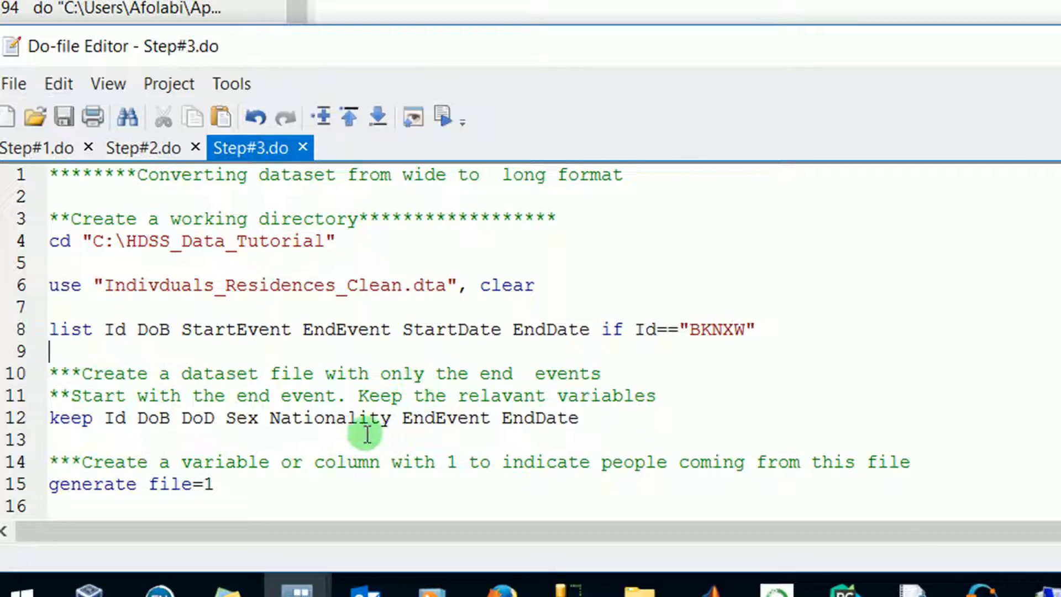
- Run lines 10–12 to keep only Id, DoB, DoD, Sex, Nationality, EndEvent and EndDate in the dataset
left_click_drag(615, 418, 48, 360)
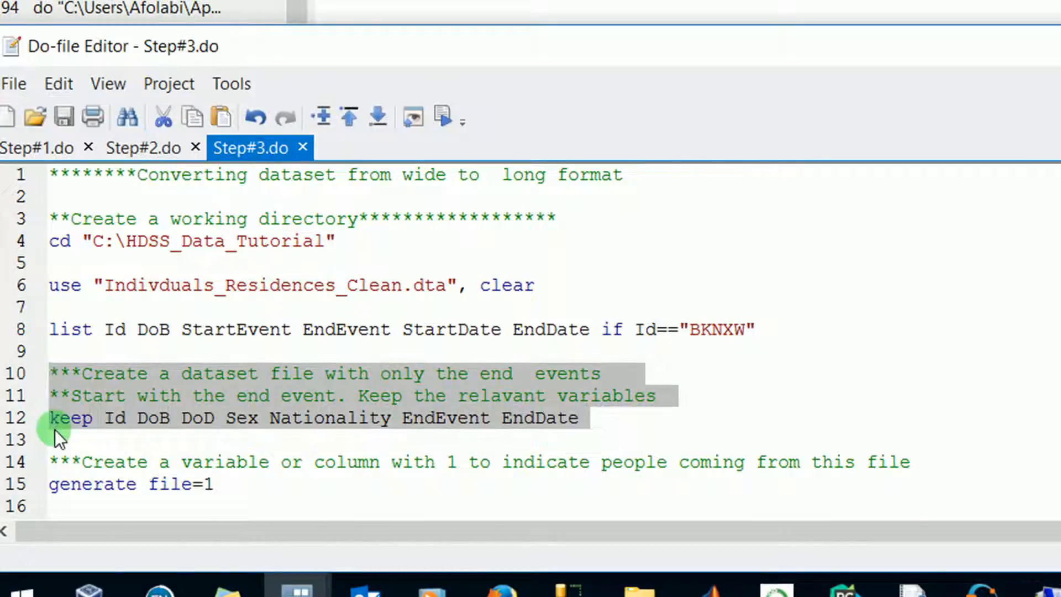
left_click(313, 423)
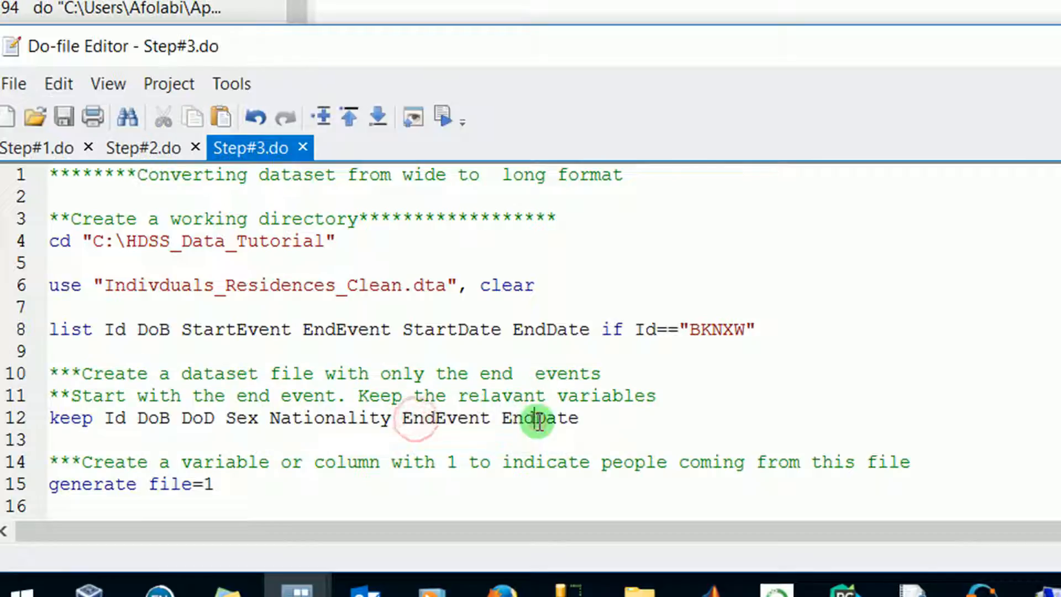
left_click_drag(407, 430, 51, 373)
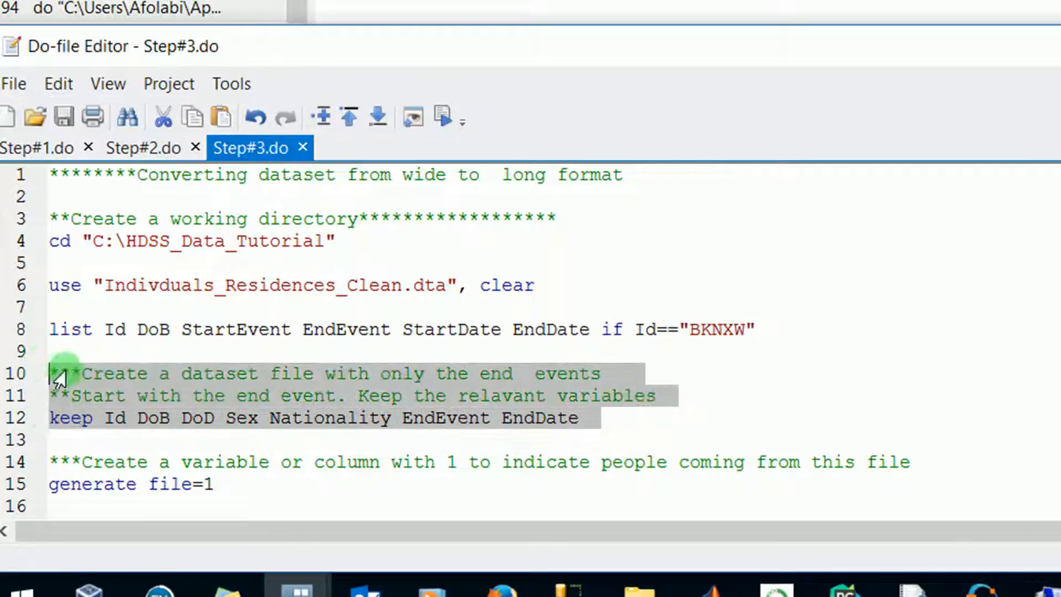
left_click(443, 113)
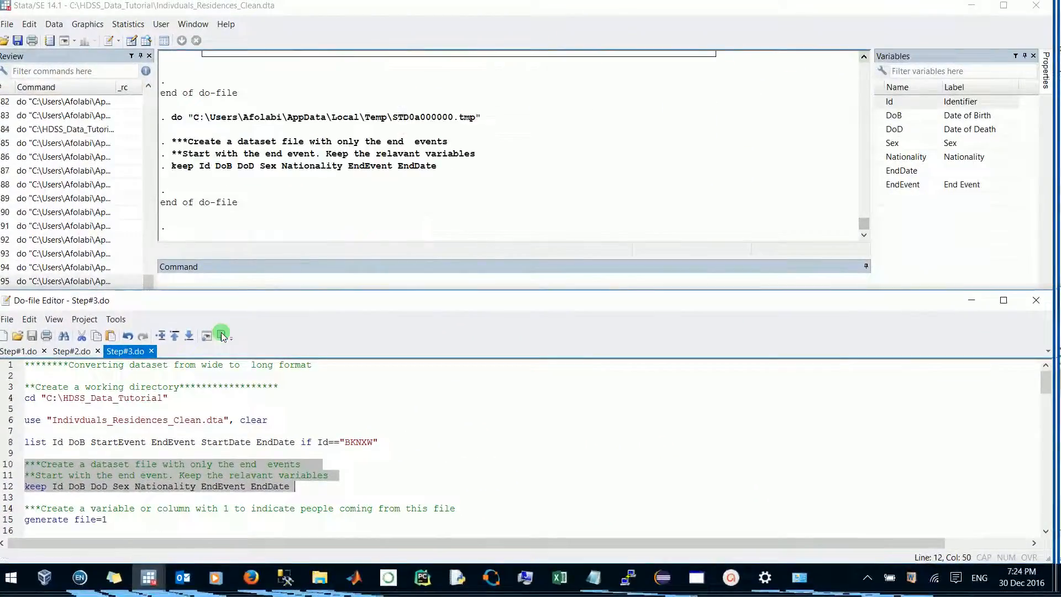
- Run lines 14–15 to generate a variable named file with the value 1
left_click(90, 494)
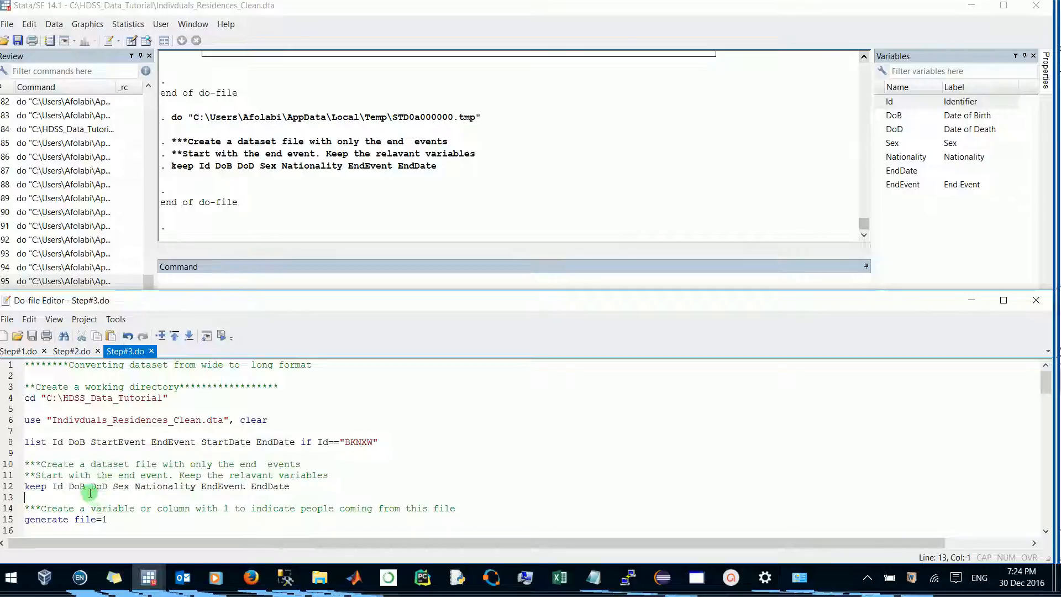
scroll(88, 493, "down", 1)
left_click_drag(115, 483, 9, 478)
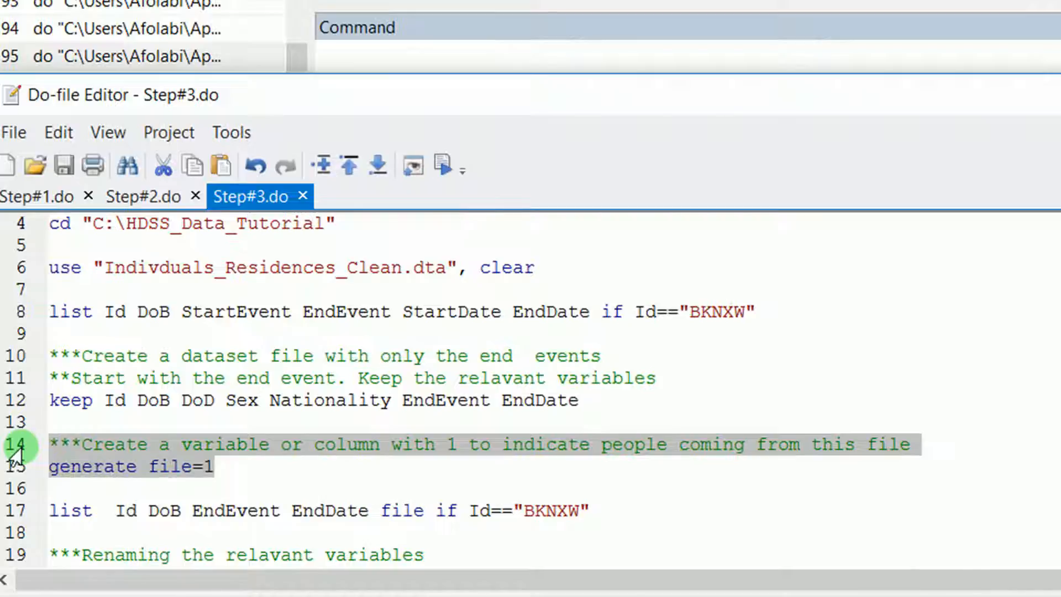
left_click(97, 467)
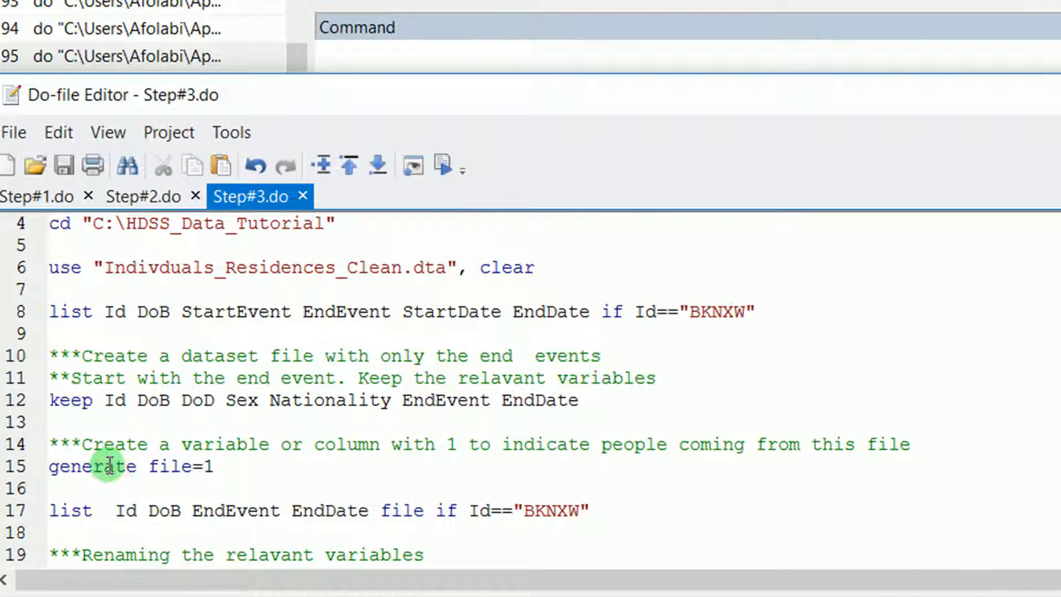
left_click(168, 466)
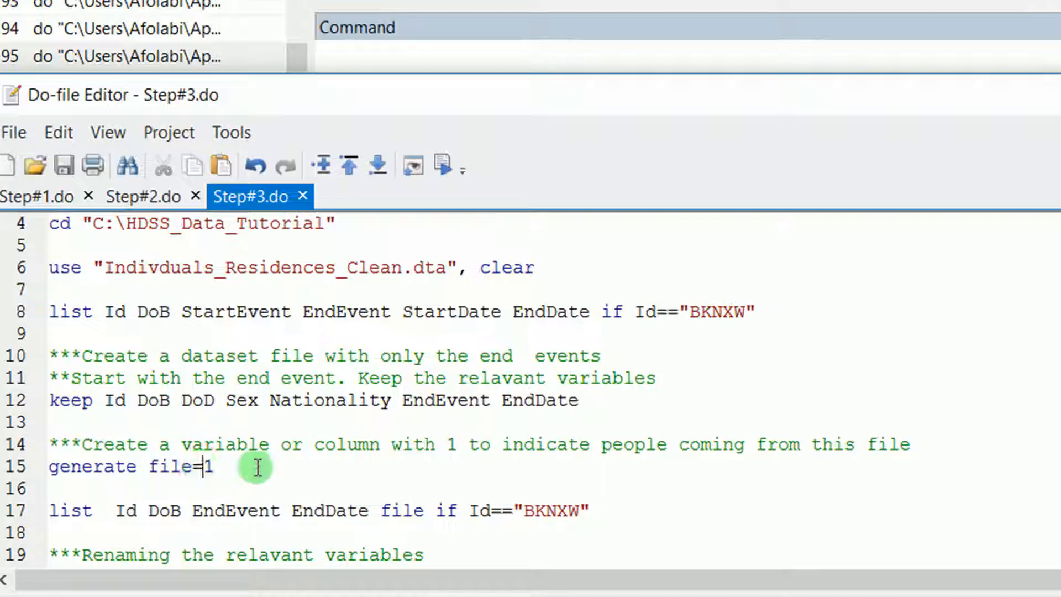
left_click_drag(255, 467, 48, 442)
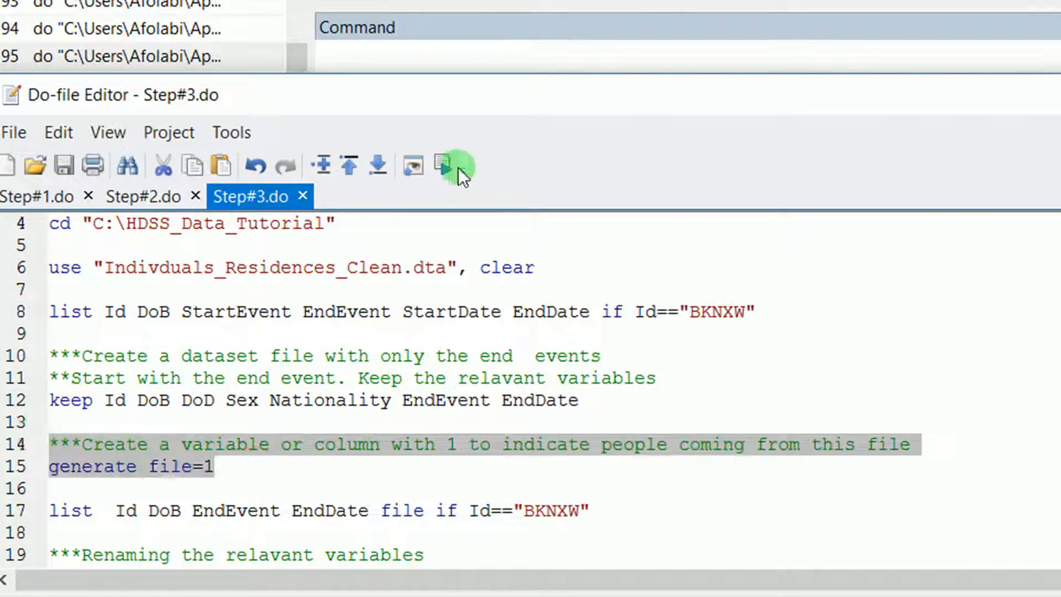
left_click(442, 167)
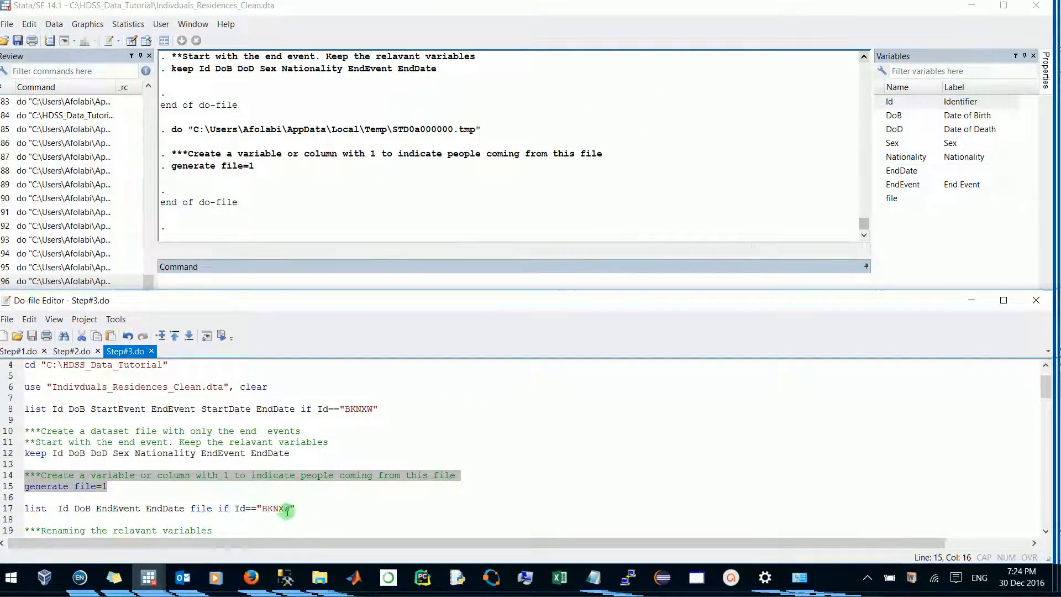
- Run line 17 to list Id, DoB, EndEvent, EndDate and file for the example individual
left_click_drag(300, 505, 27, 504)
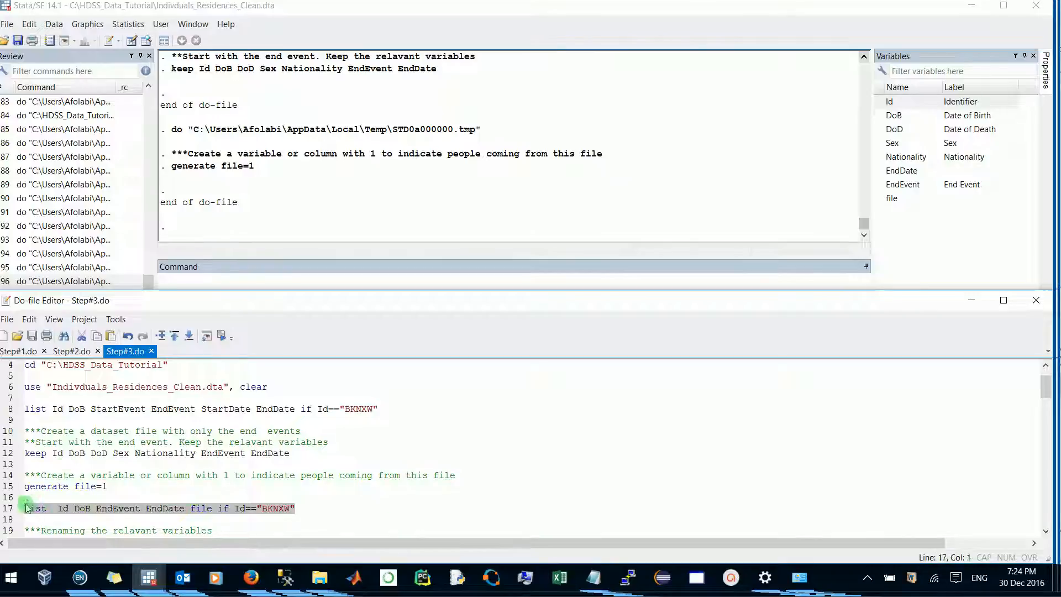
left_click(221, 336)
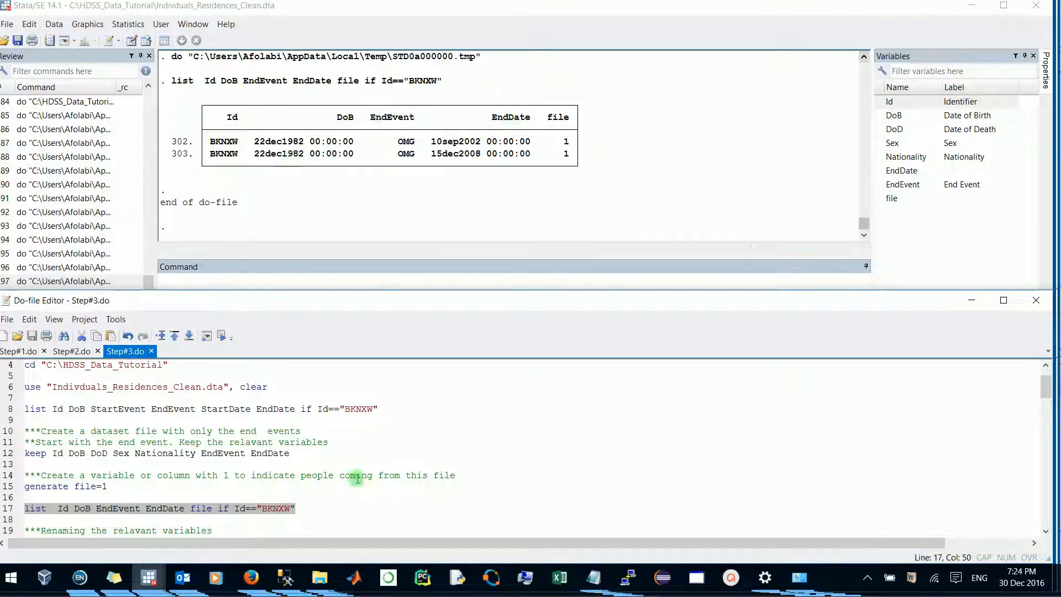
left_click(174, 476)
- Run lines 19–21 to rename EndEvent to EventCode and EndDate to EventDate
scroll(174, 475, "down", 1)
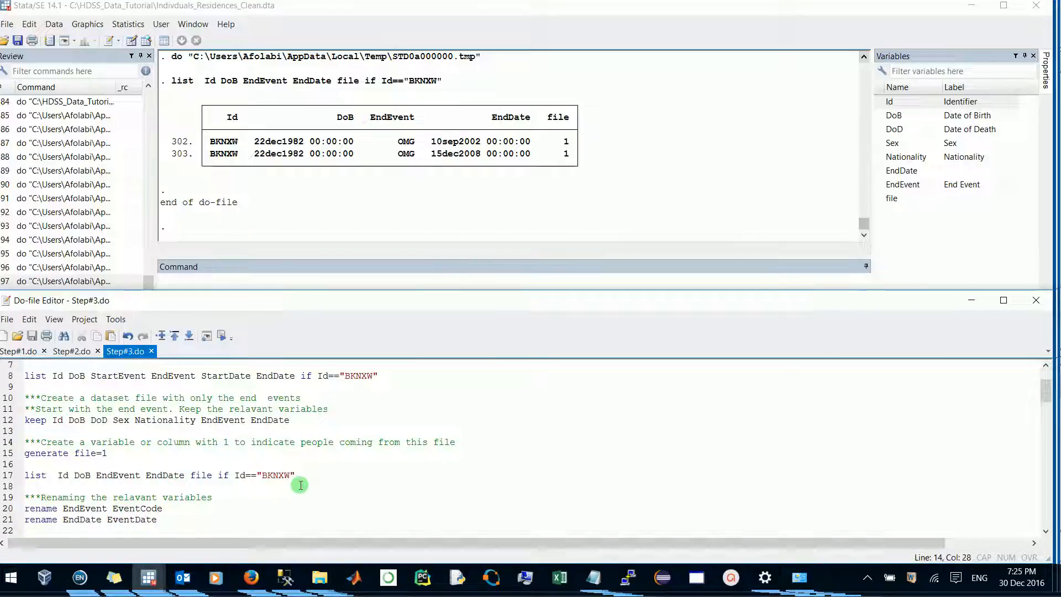
scroll(219, 496, "down", 1)
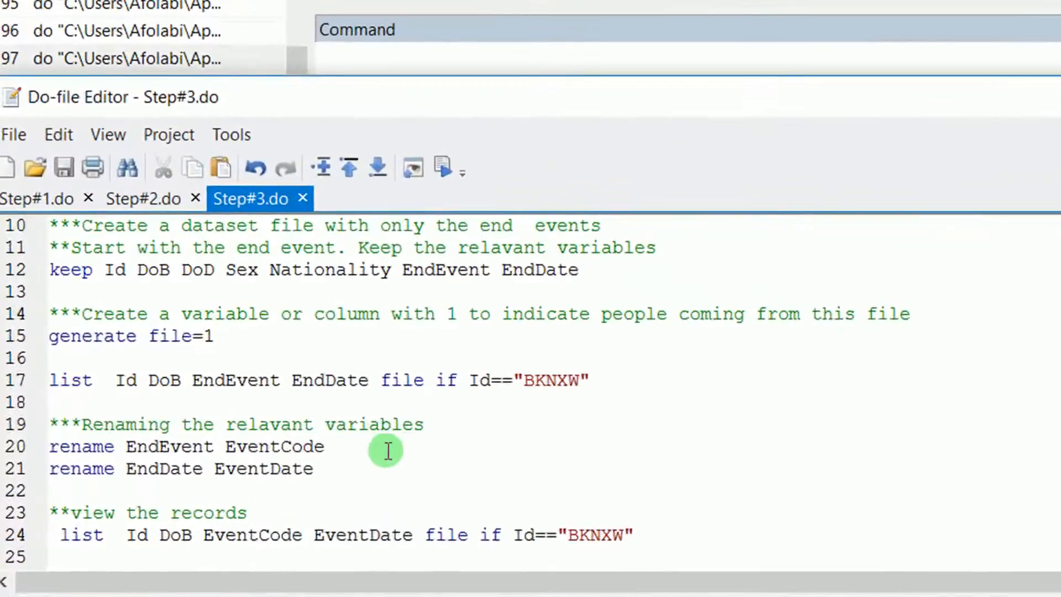
left_click_drag(318, 469, 34, 421)
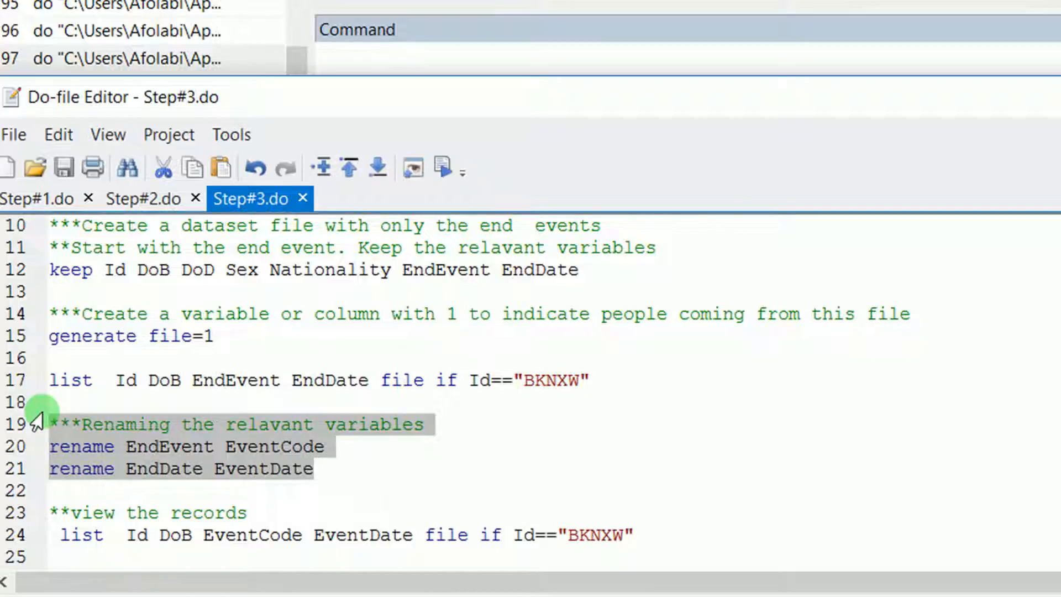
left_click(184, 453)
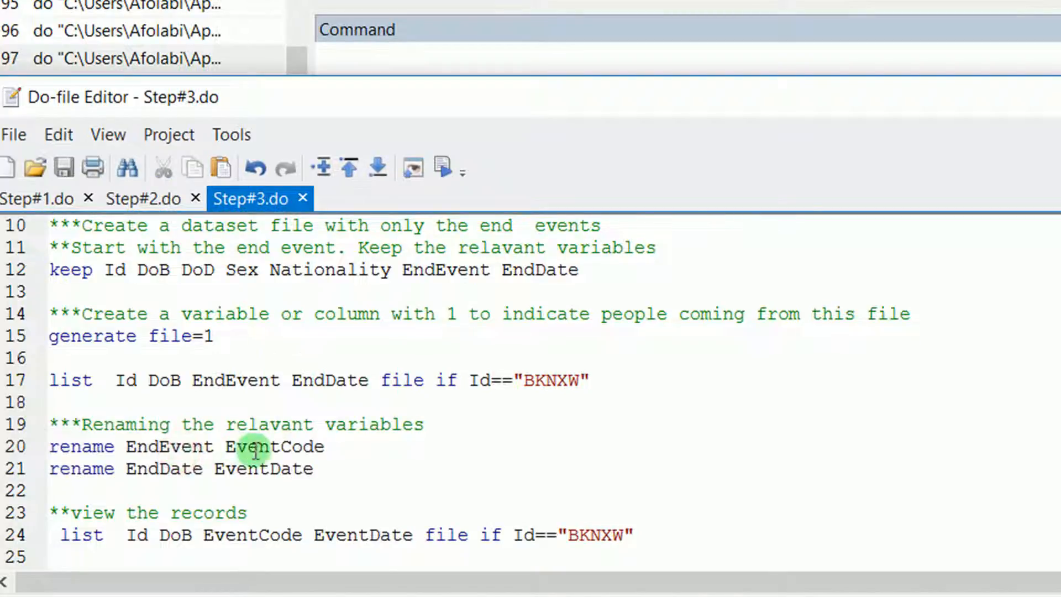
left_click_drag(326, 467, 50, 424)
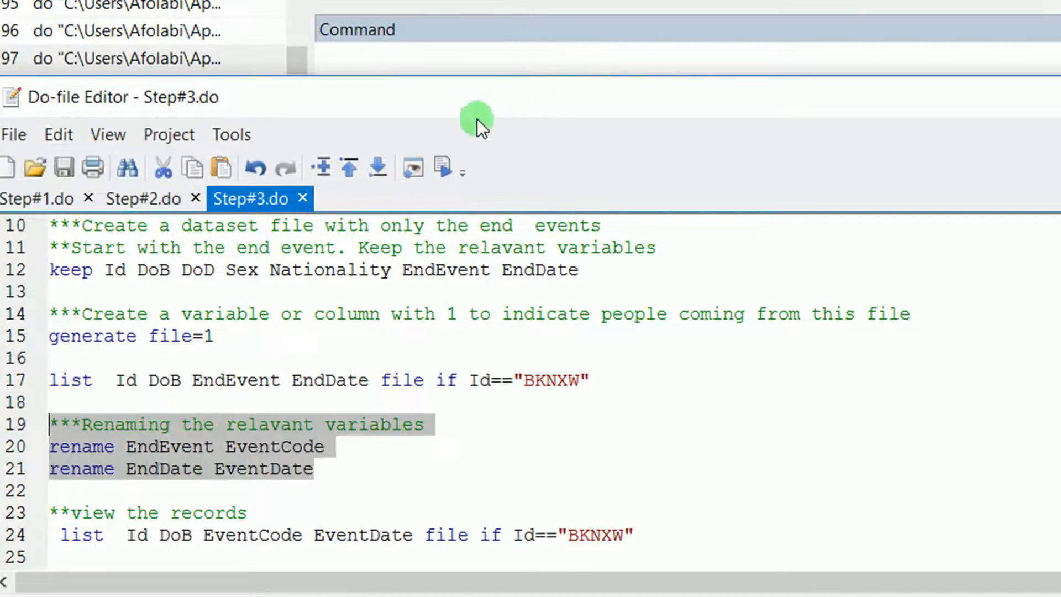
left_click(449, 167)
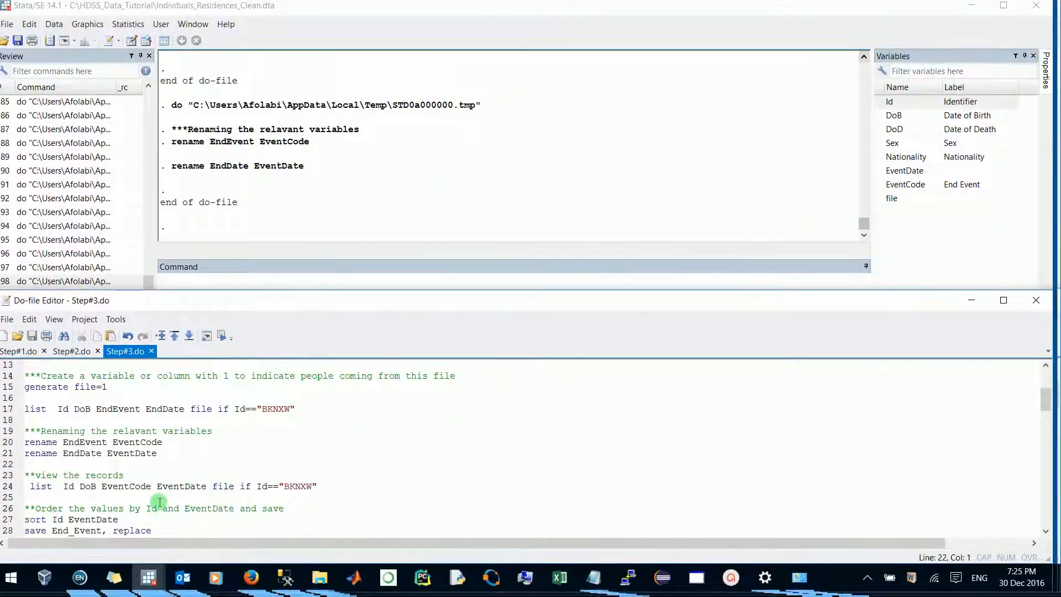
- Run lines 23–24 to list Id, DoB, EventCode, EventDate and file for the example individual
left_click(47, 493)
left_click_drag(47, 493, 21, 477)
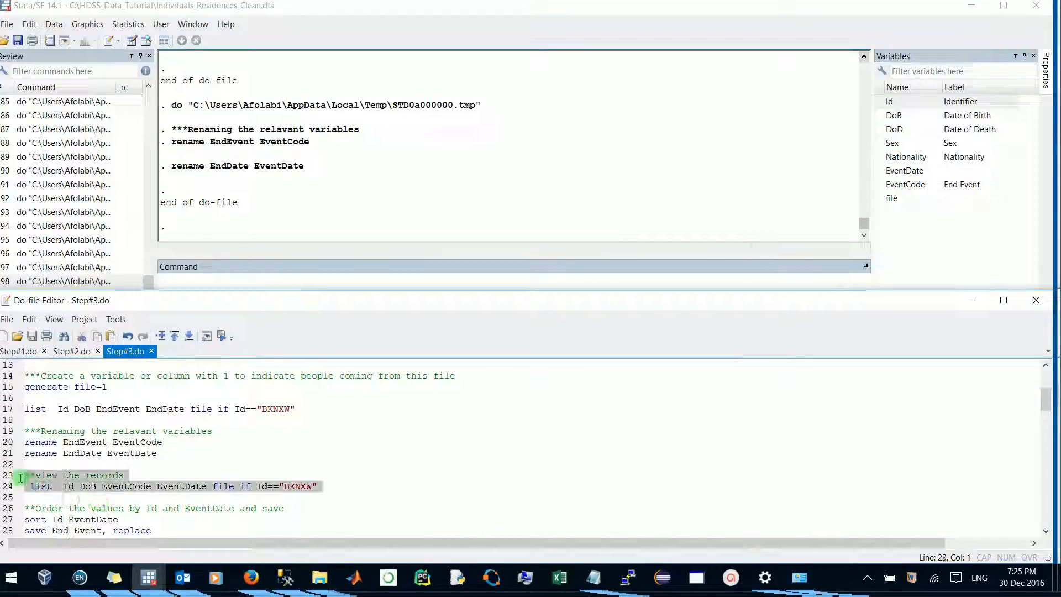
left_click(224, 336)
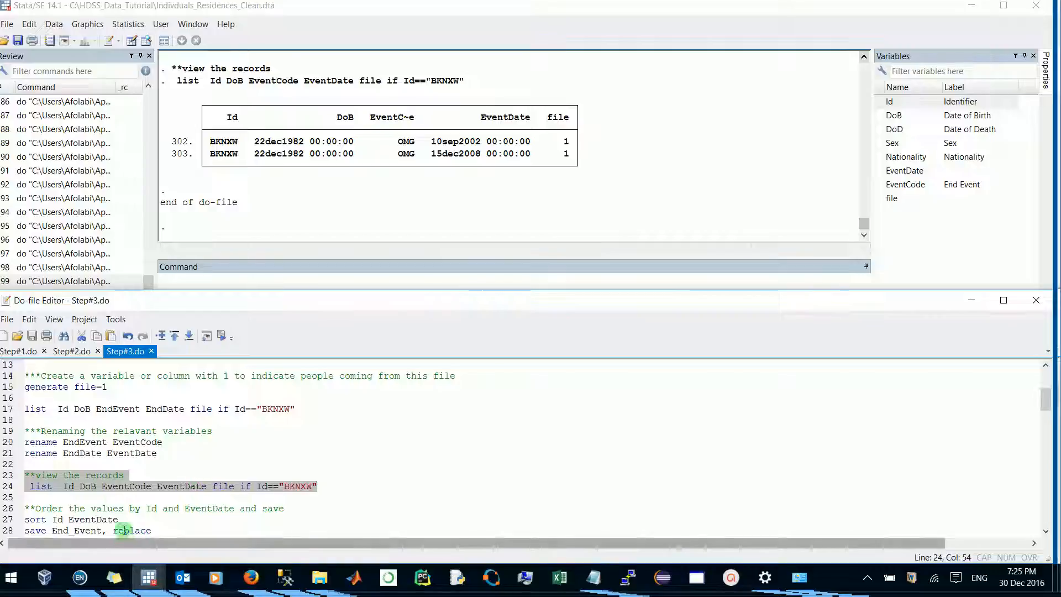
- Replace the word "Order" with "sort" in the line 26 comment above the sort and save commands
scroll(116, 502, "down", 1)
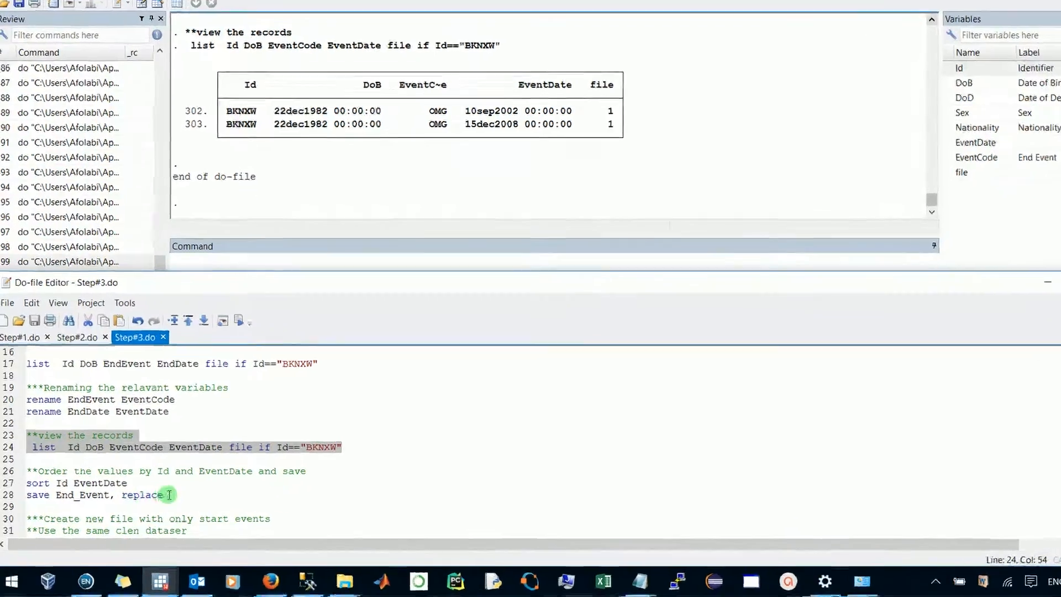
left_click_drag(152, 498, 33, 491)
left_click_drag(68, 453, 47, 442)
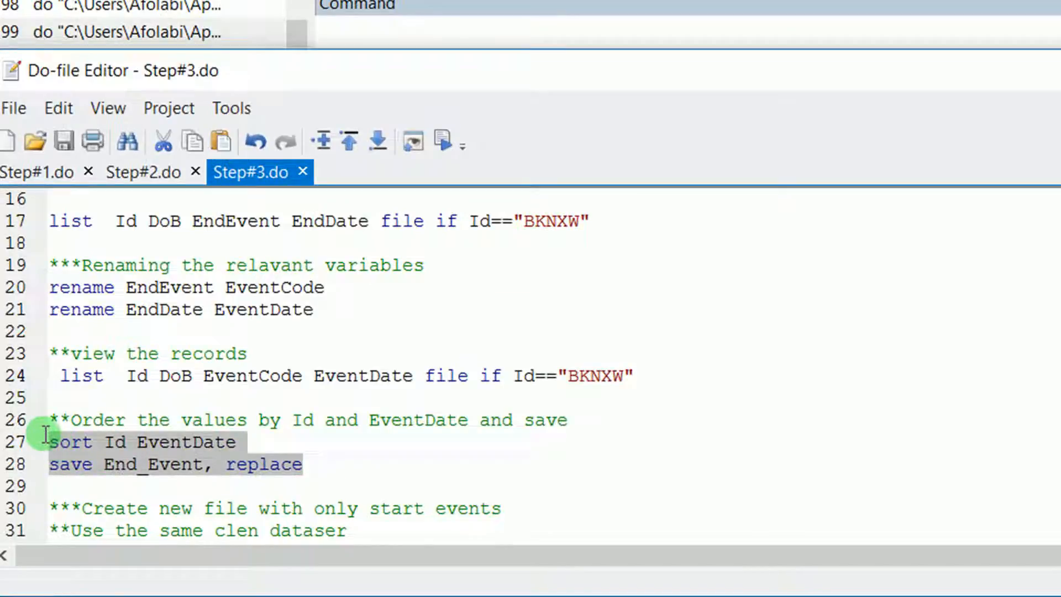
double_click(98, 421)
type("sort")
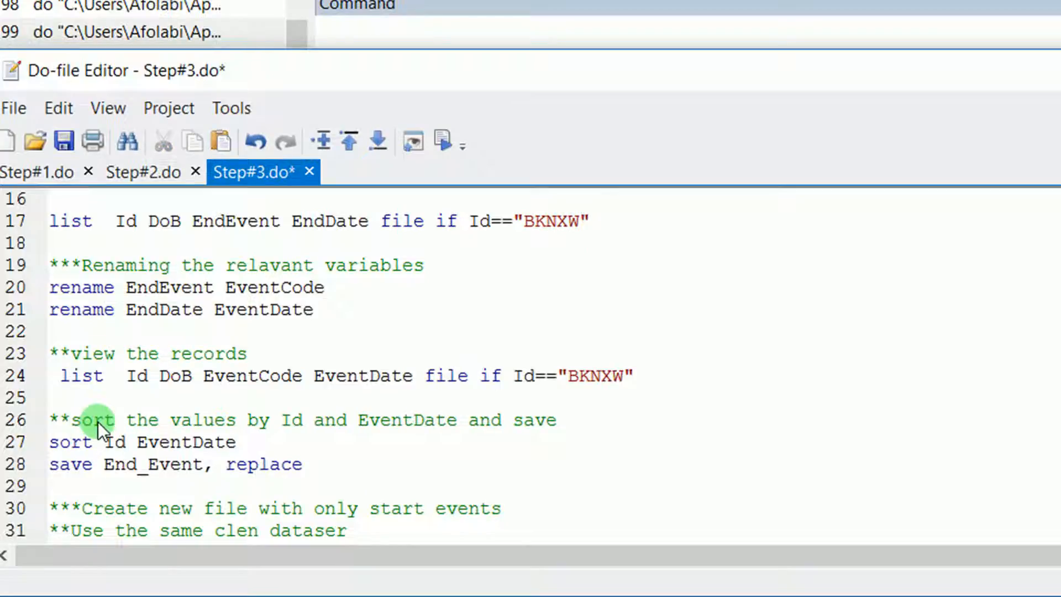
left_click(332, 451)
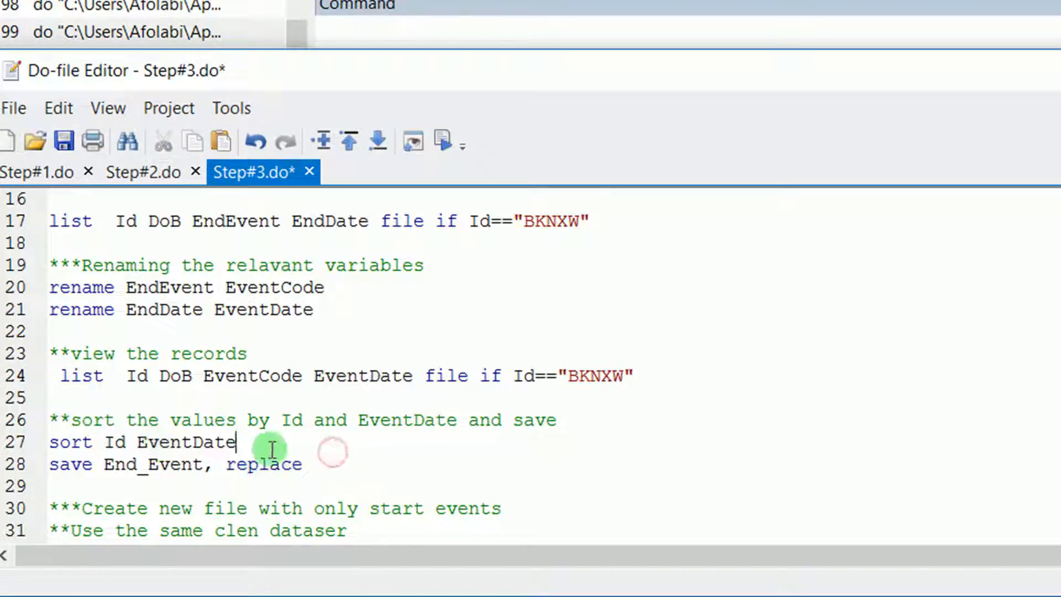
double_click(302, 464)
left_click_drag(247, 463, 41, 412)
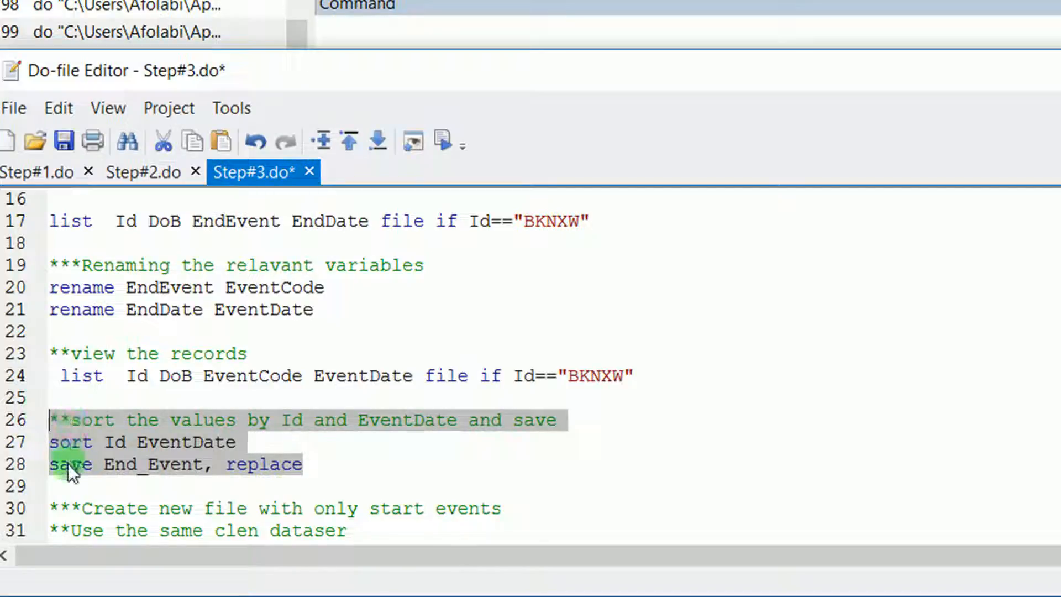
left_click(94, 443)
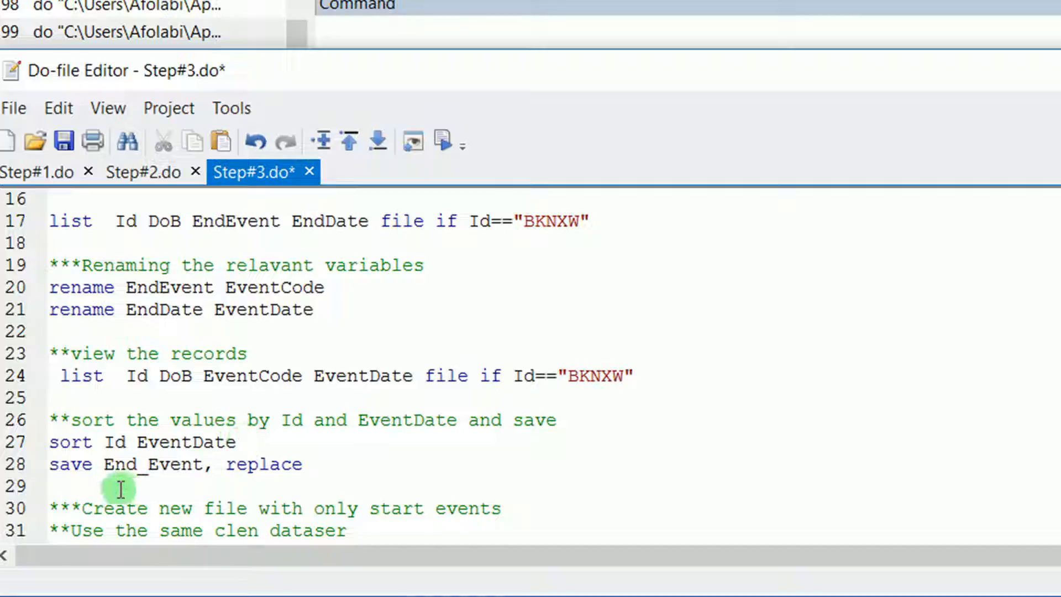
- Change the file name in the line 28 save command to EndEvent_Dataset
left_click(201, 464)
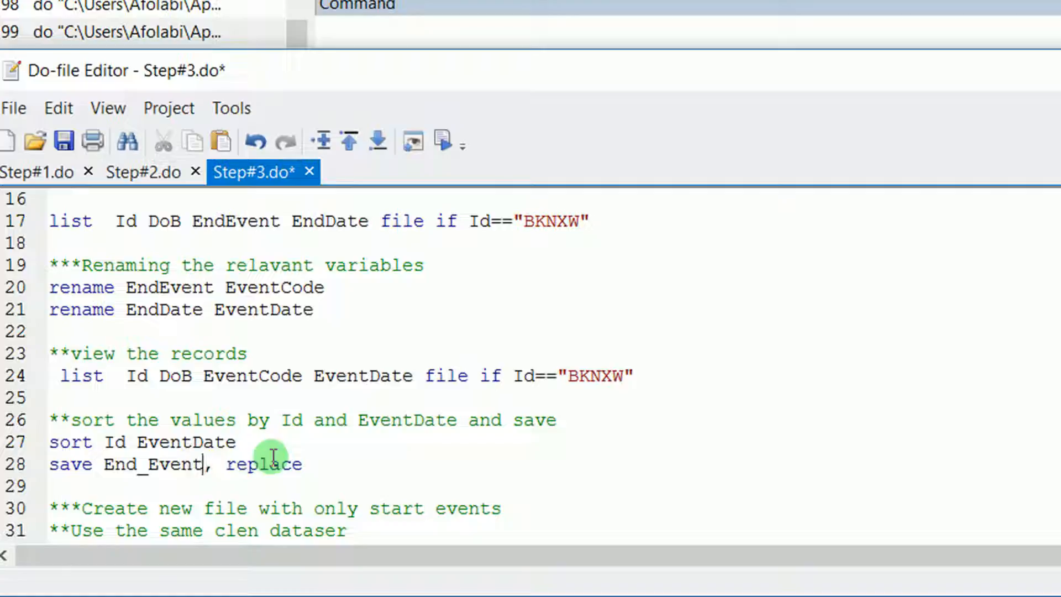
type(".")
key("BackSpace")
type("_Dataset")
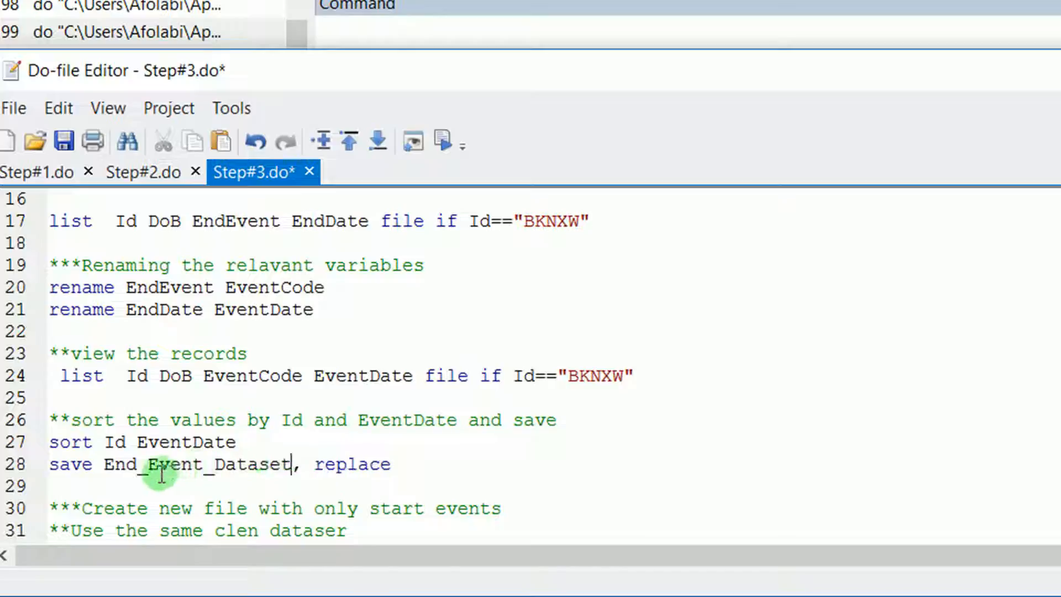
key("BackSpace")
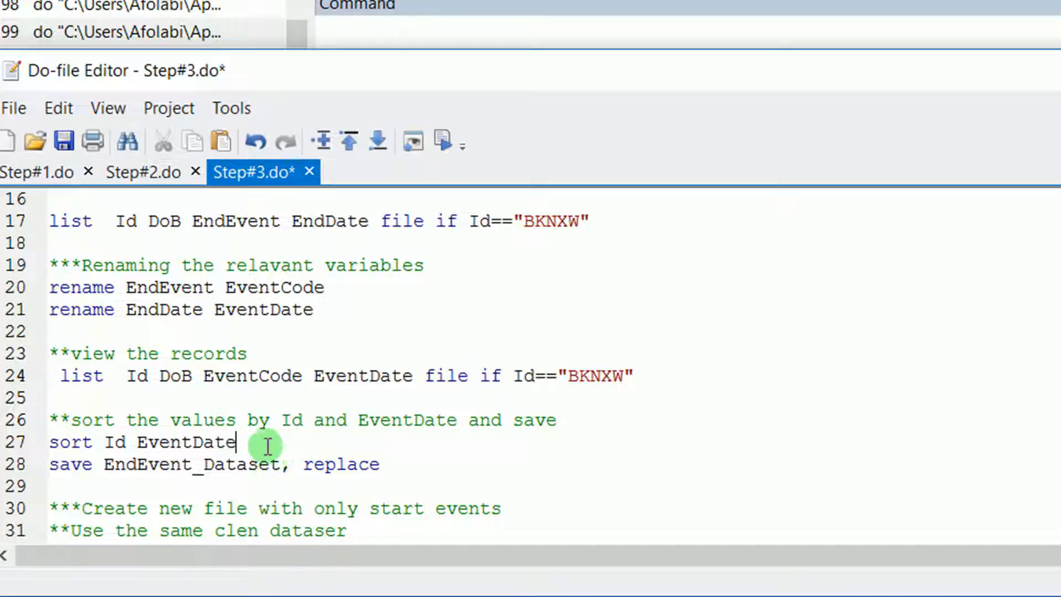
- Add the .dta extension to the line 28 save file name and enclose it in quotation marks
left_click_drag(393, 462, 49, 452)
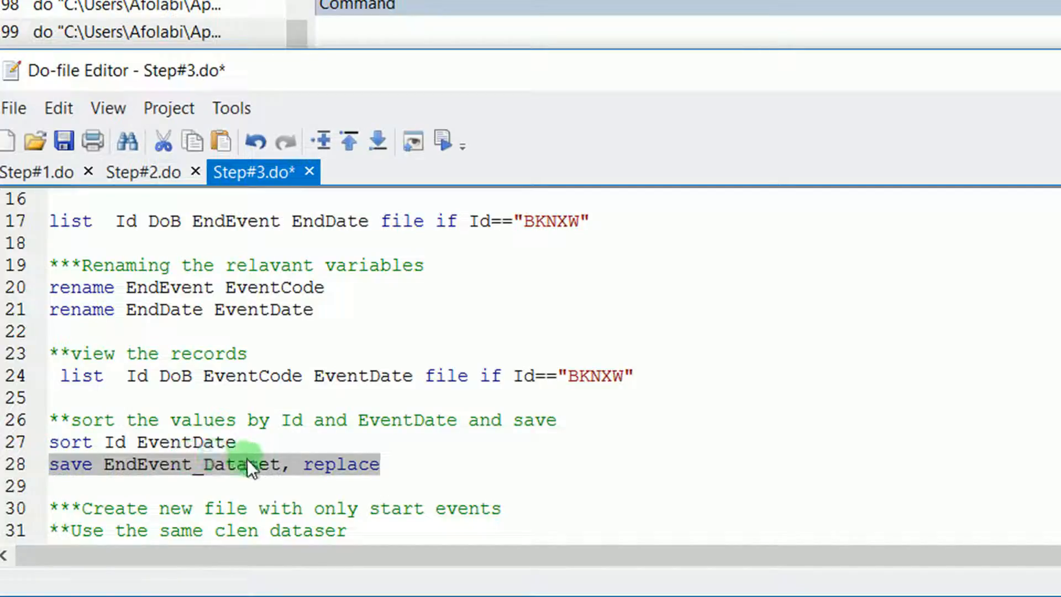
left_click(279, 464)
type(".dta")
left_click(106, 472)
type("\"\"")
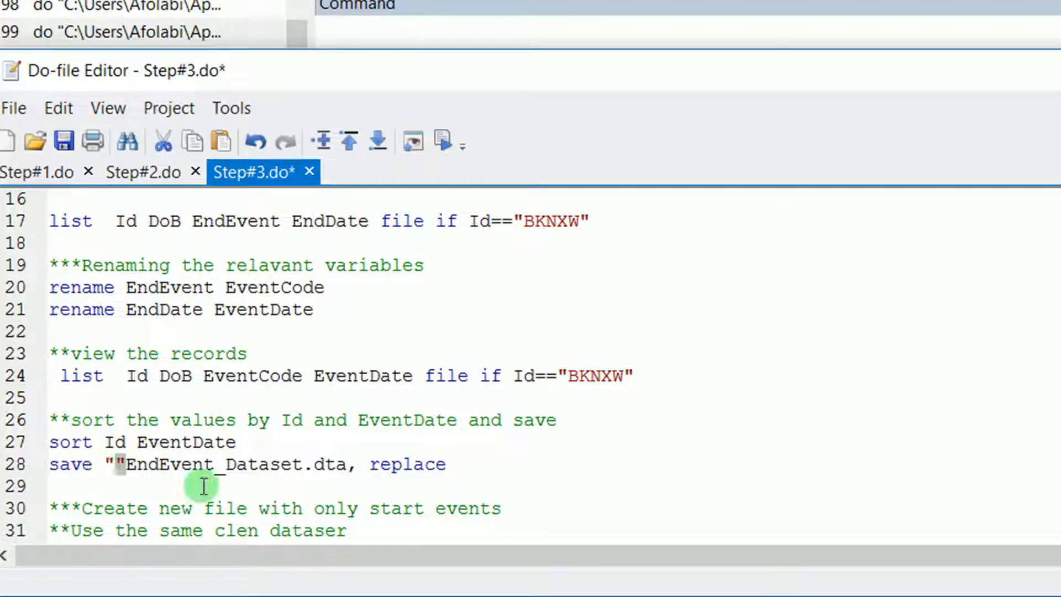
key("BackSpace")
left_click(343, 463)
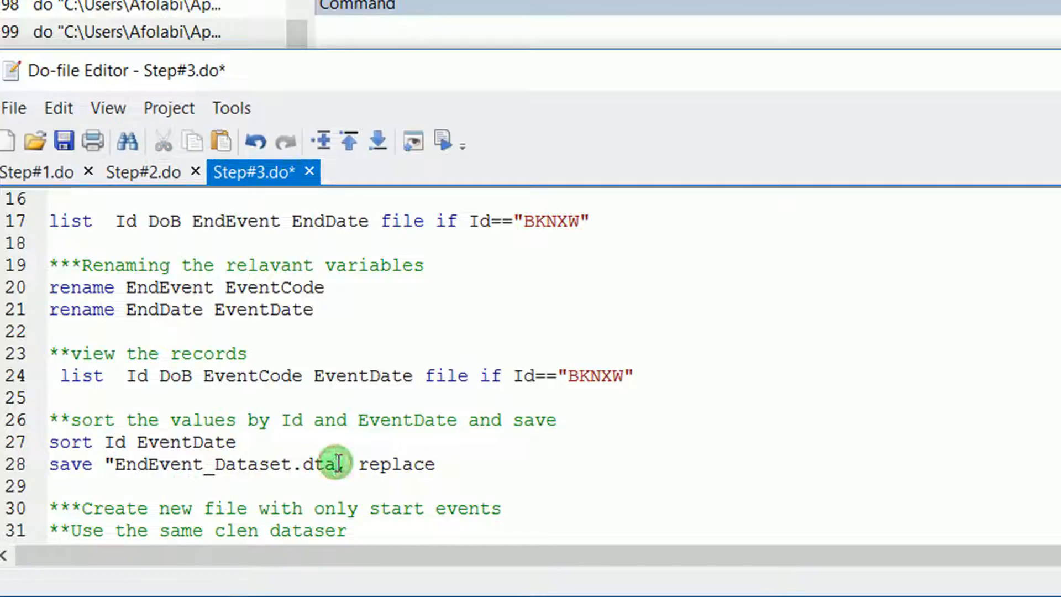
type("\"")
- Run lines 26–28 to sort by Id and EventDate and save the data as EndEvent_Dataset.dta
left_click_drag(508, 469, 48, 420)
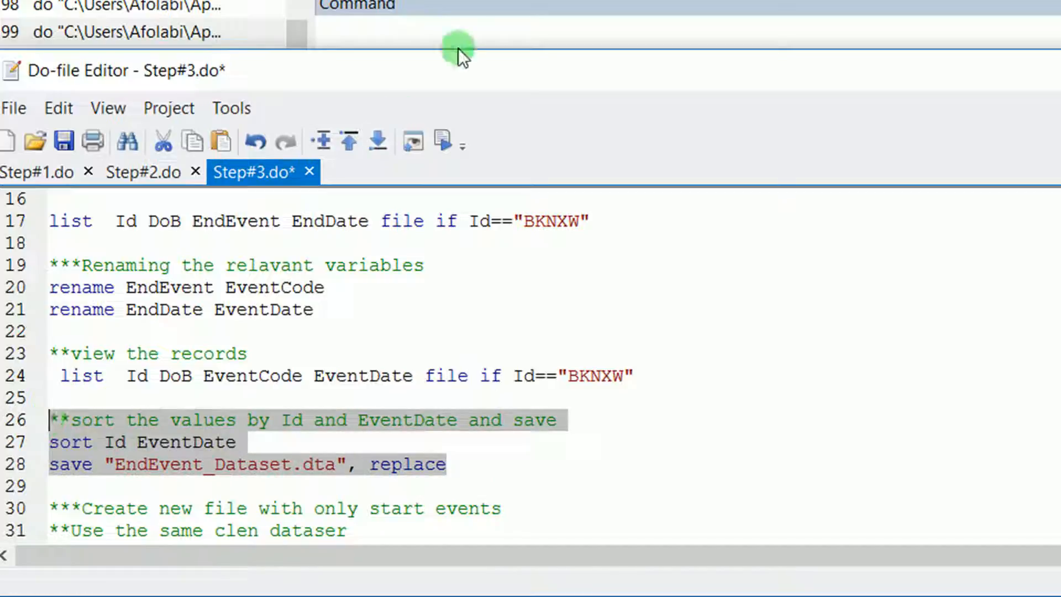
left_click(445, 140)
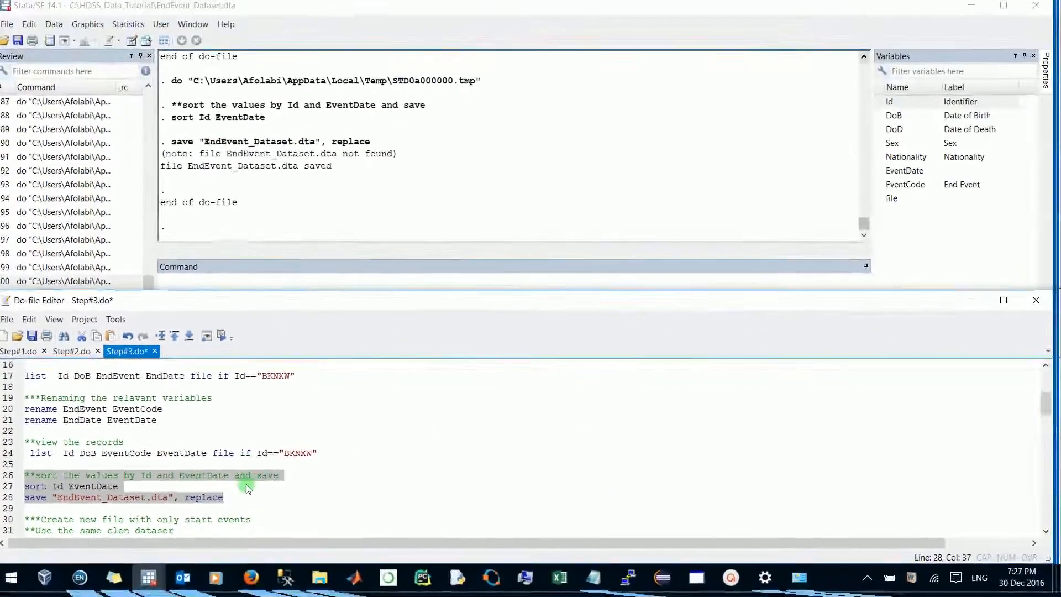
scroll(278, 467, "down", 1)
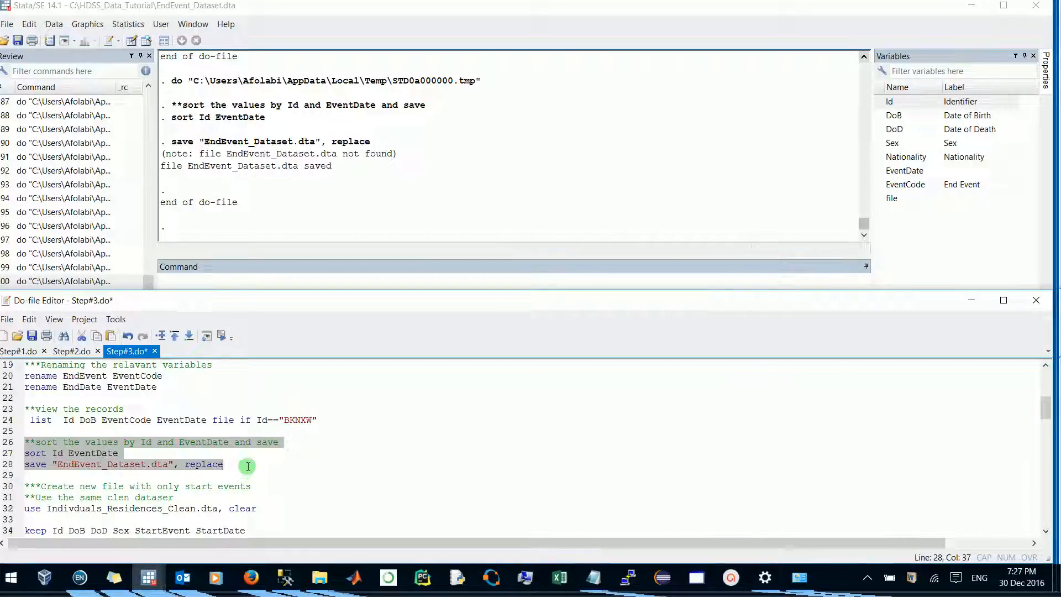
mouse_move(694, 578)
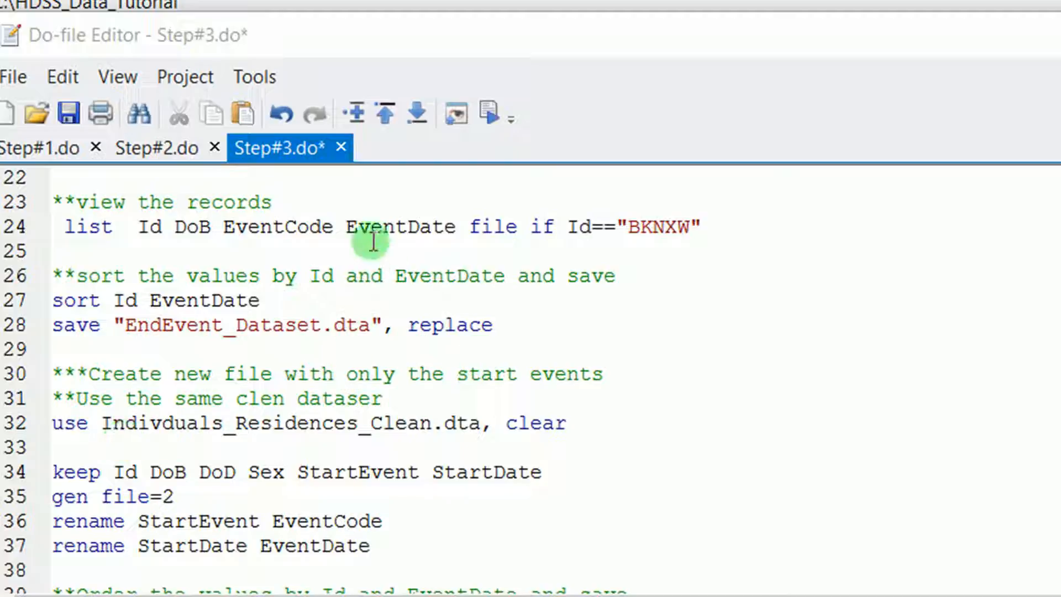
- Copy Nationality from the line 12 keep command and insert it before StartEvent in the line 34 keep command
scroll(371, 287, "up", 2)
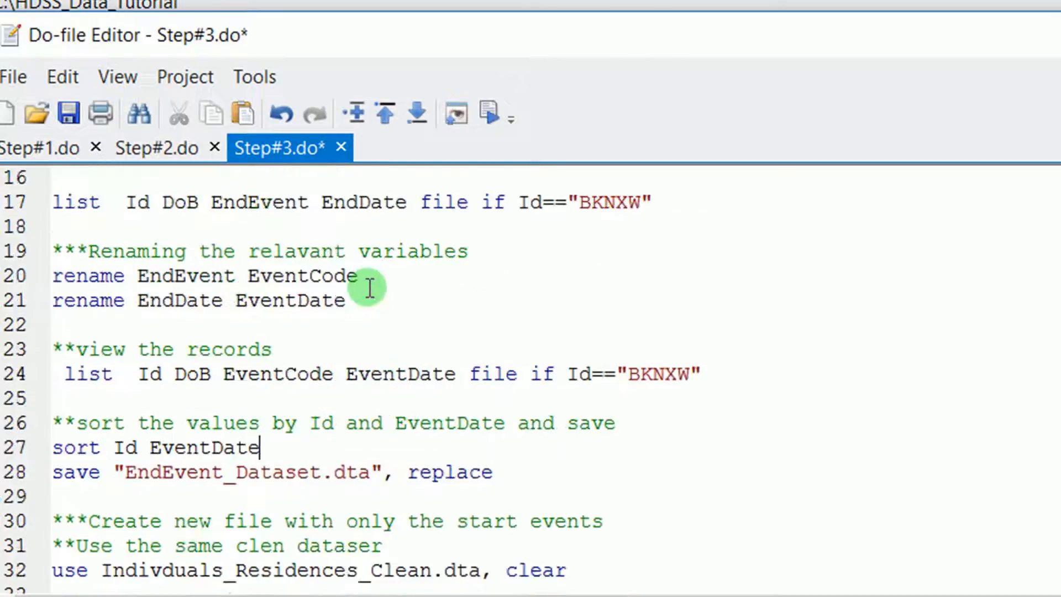
scroll(370, 286, "up", 1)
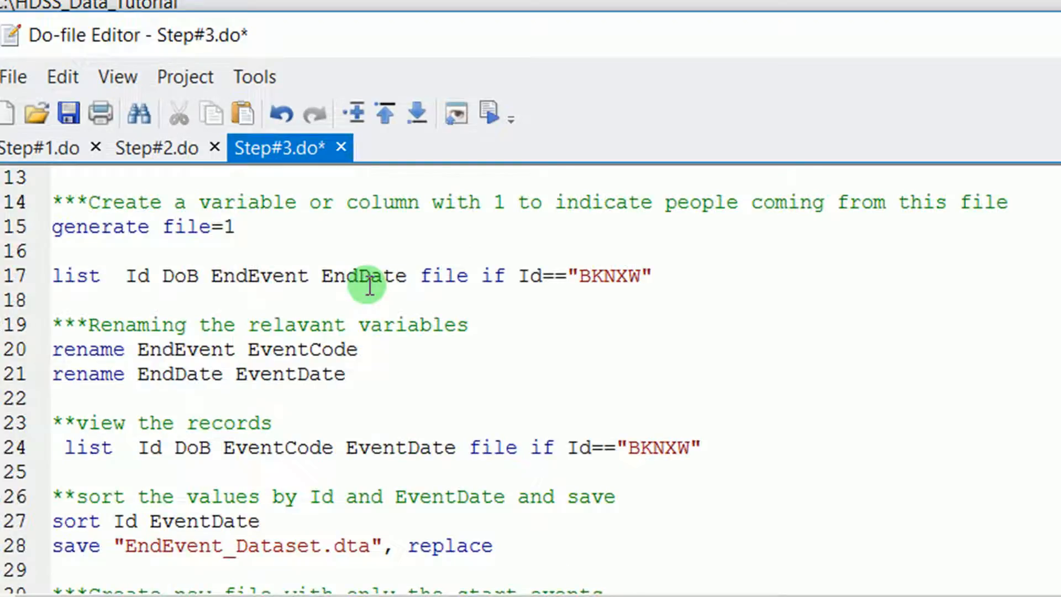
scroll(370, 285, "up", 1)
double_click(367, 224)
key("ctrl+c")
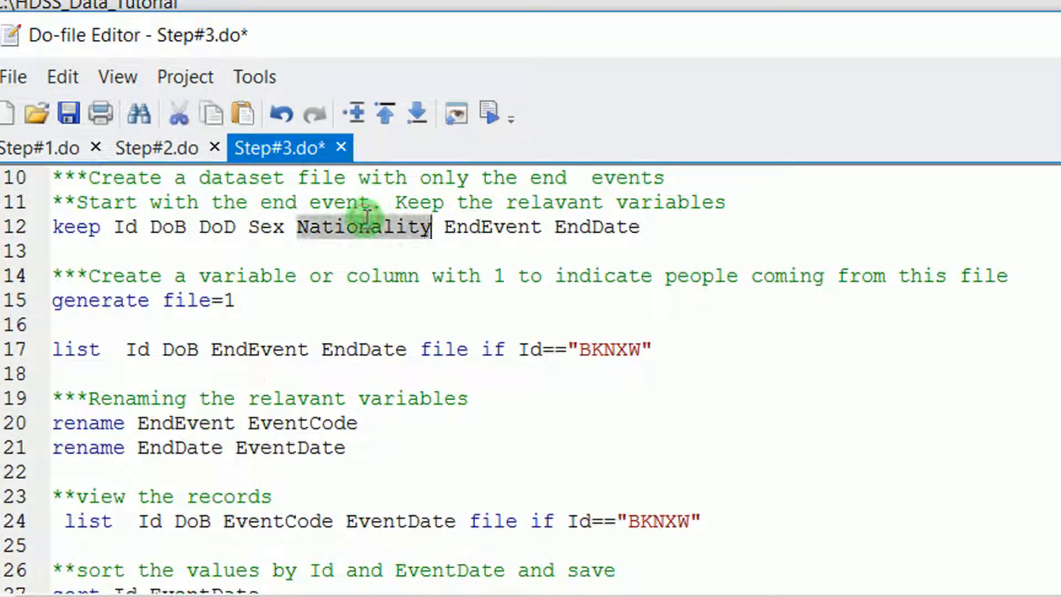
scroll(307, 345, "down", 4)
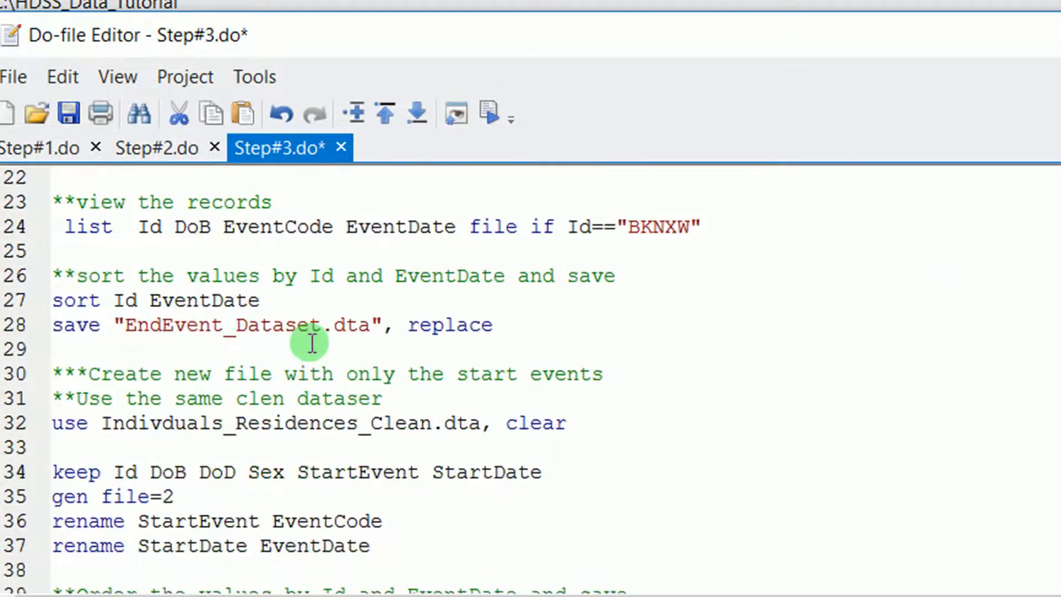
scroll(312, 343, "down", 1)
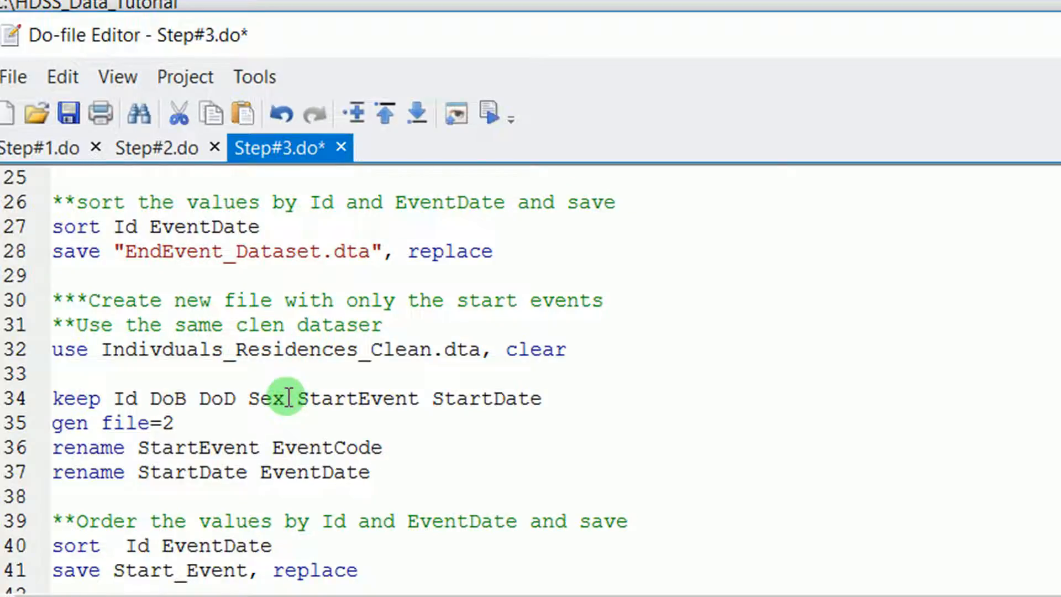
scroll(288, 396, "up", 1)
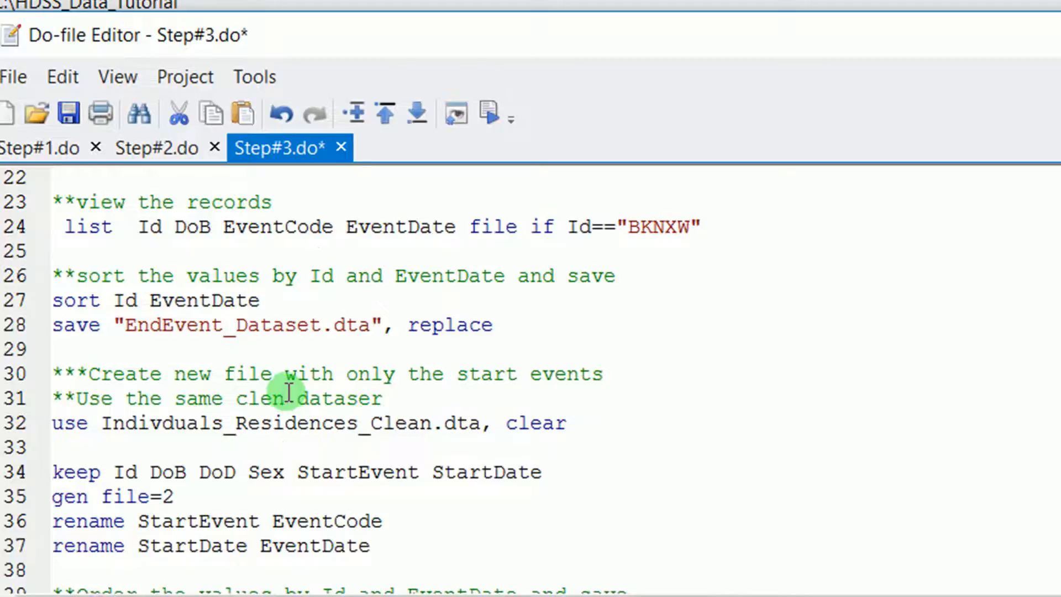
scroll(288, 394, "up", 3)
scroll(288, 393, "up", 1)
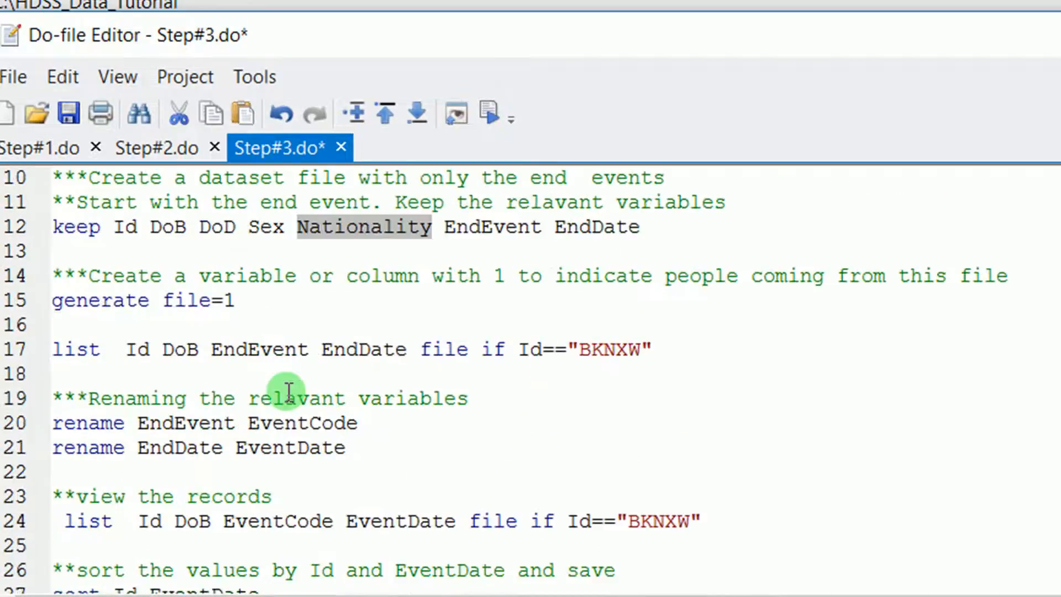
scroll(288, 390, "down", 4)
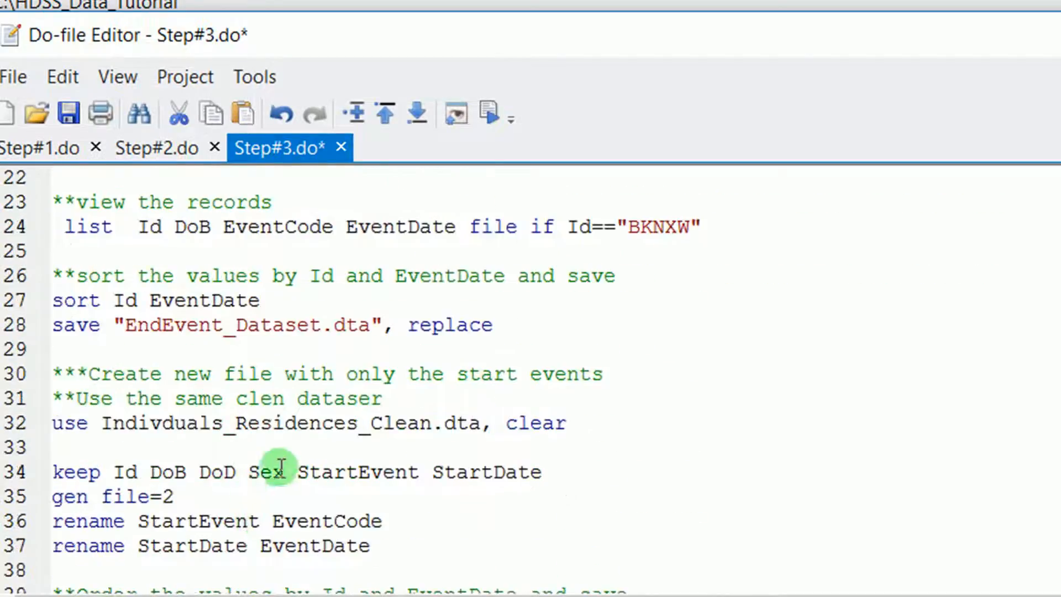
left_click(298, 471)
key("ctrl+v")
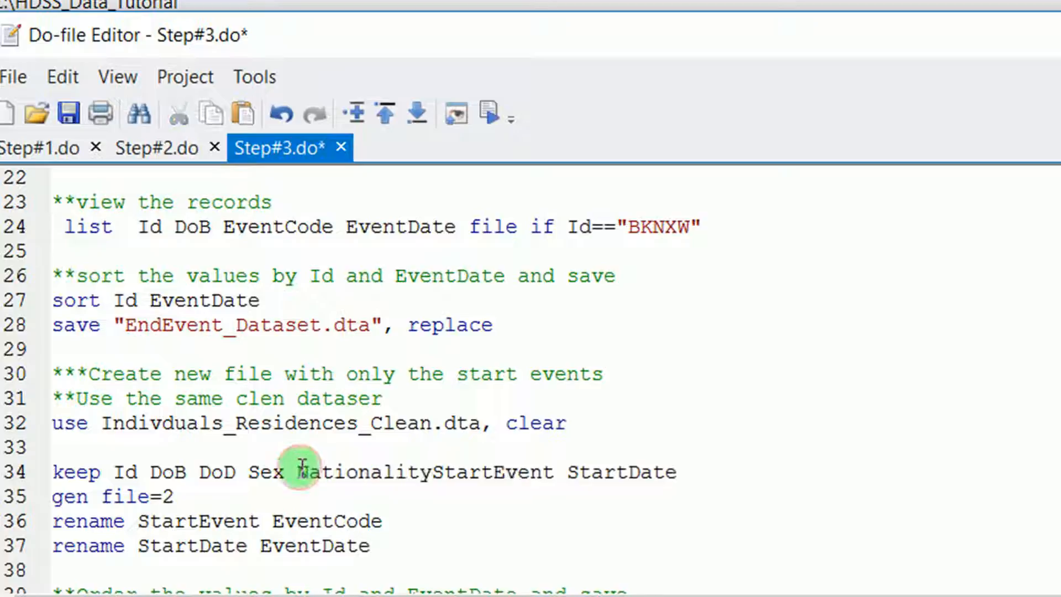
- Correct the spelling of "clen" to "clean" in the line 31 comment
scroll(285, 485, "down", 1)
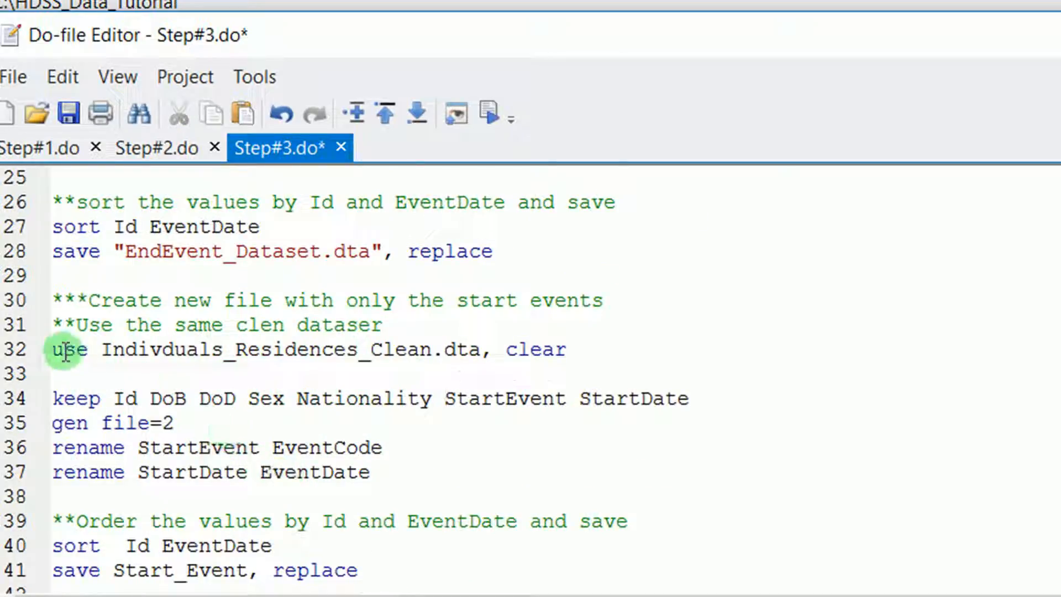
left_click_drag(55, 349, 57, 432)
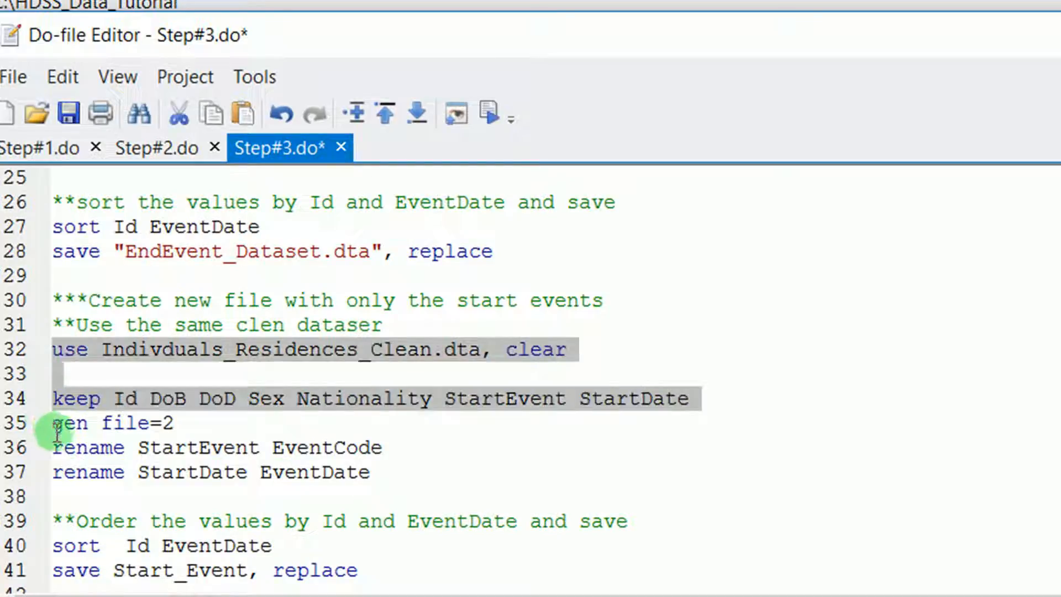
left_click(279, 330)
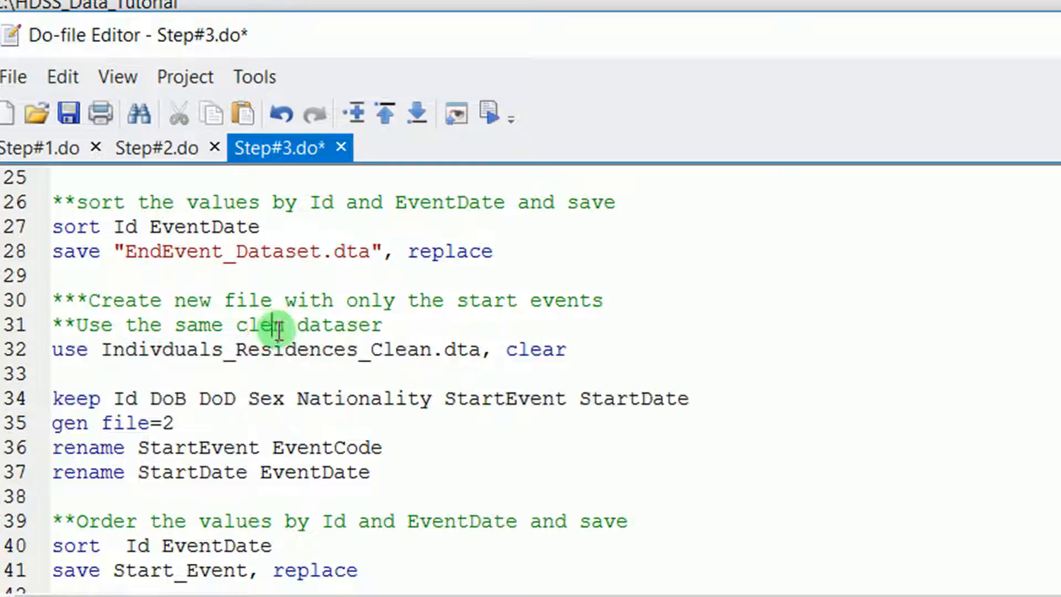
type("an")
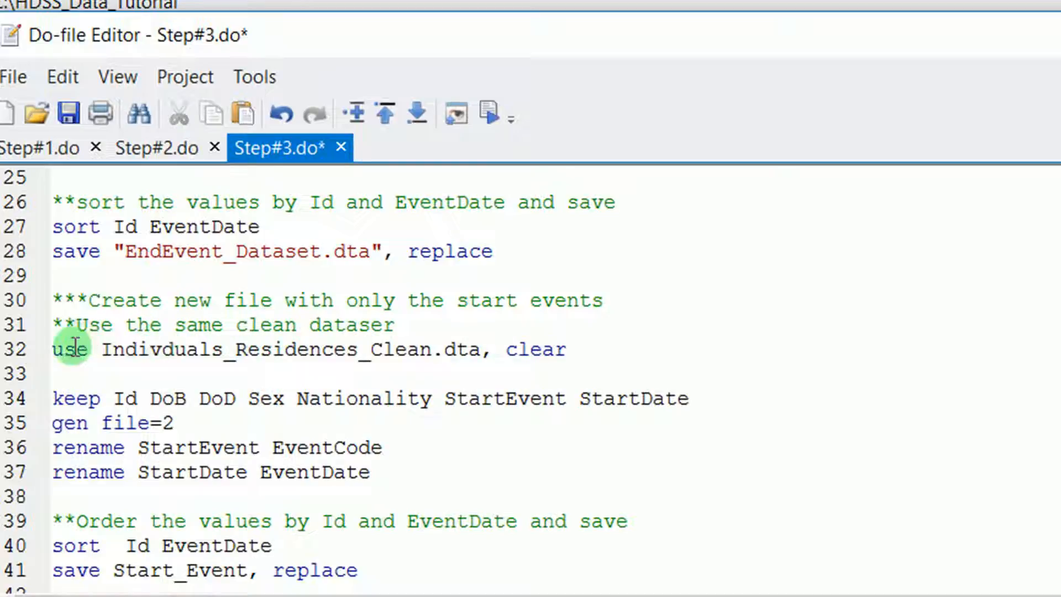
left_click_drag(54, 324, 180, 426)
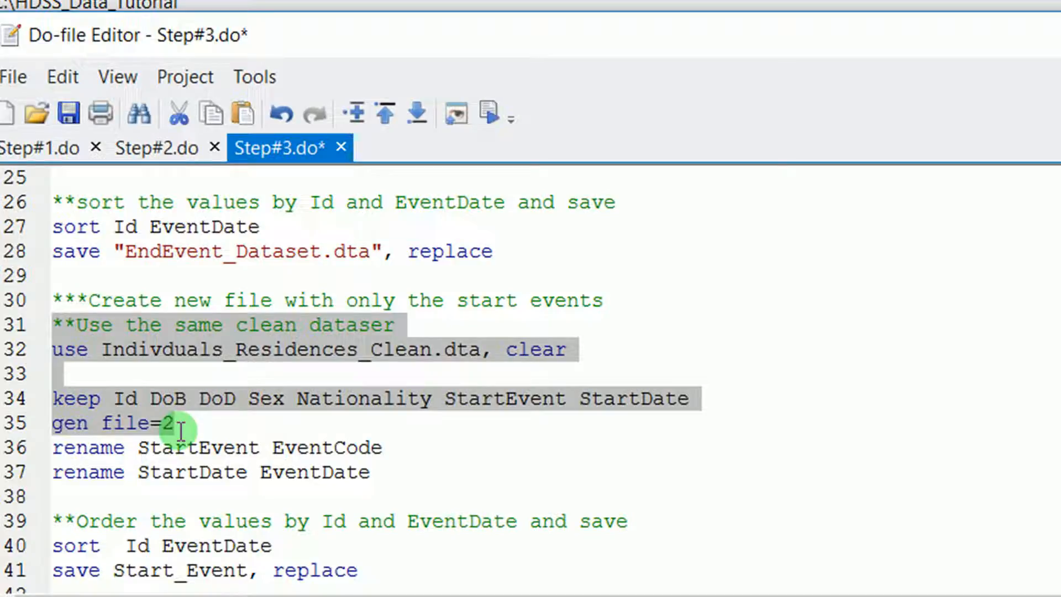
left_click(181, 429)
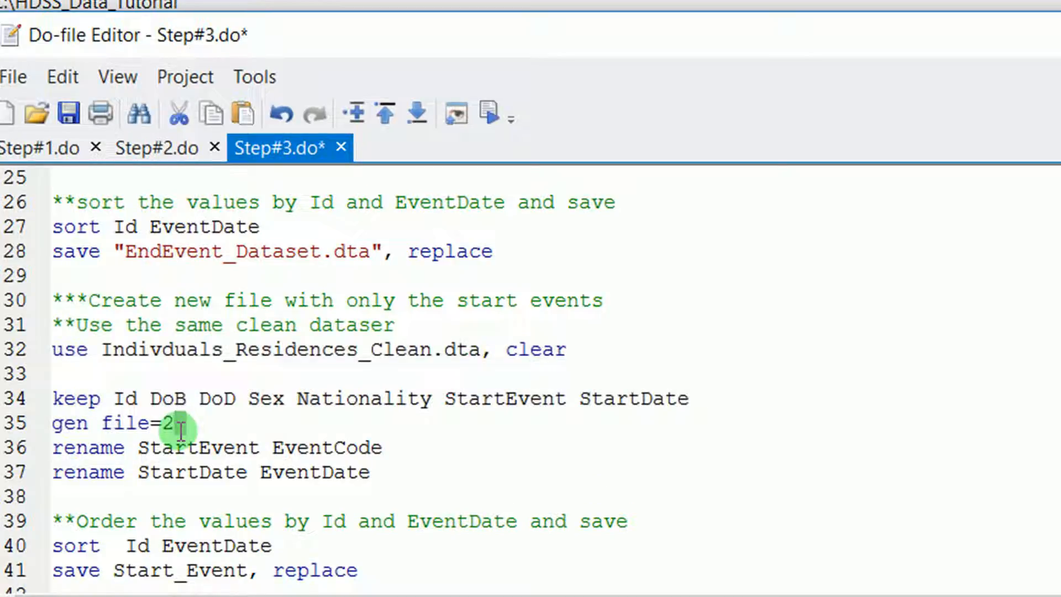
left_click_drag(54, 298, 395, 521)
- Change the file name in the line 41 save command to StartEvent_Dataset.dta
left_click(185, 574)
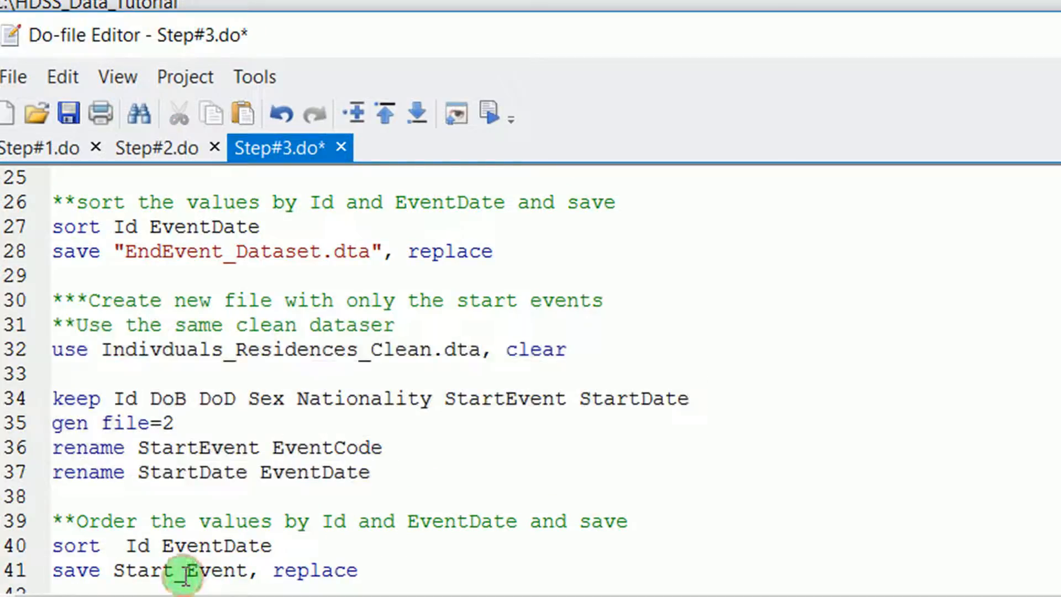
key("BackSpace")
key("Down")
key("Down")
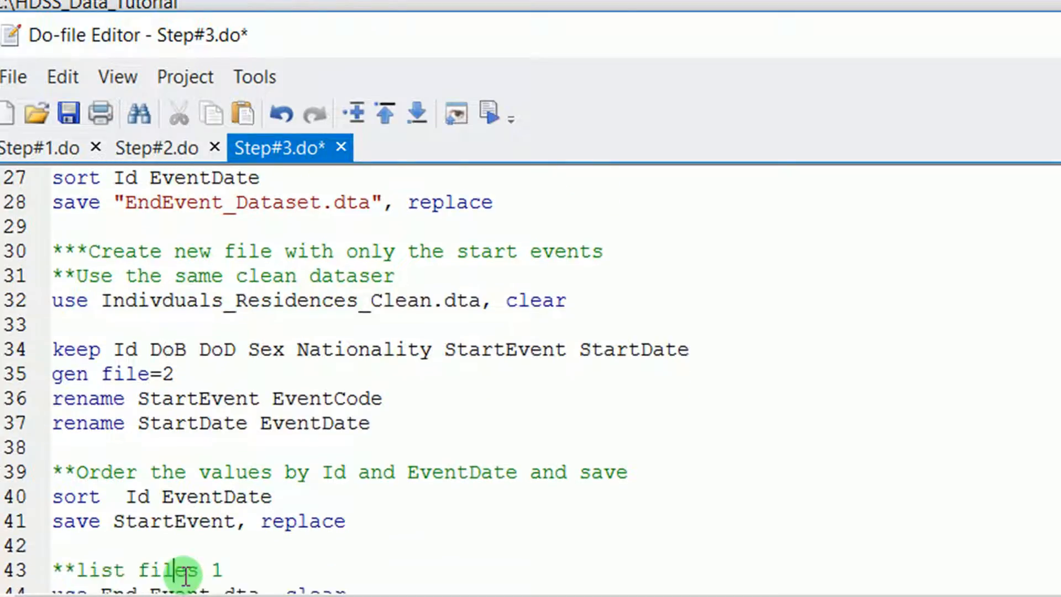
left_click(234, 522)
type(".dta")
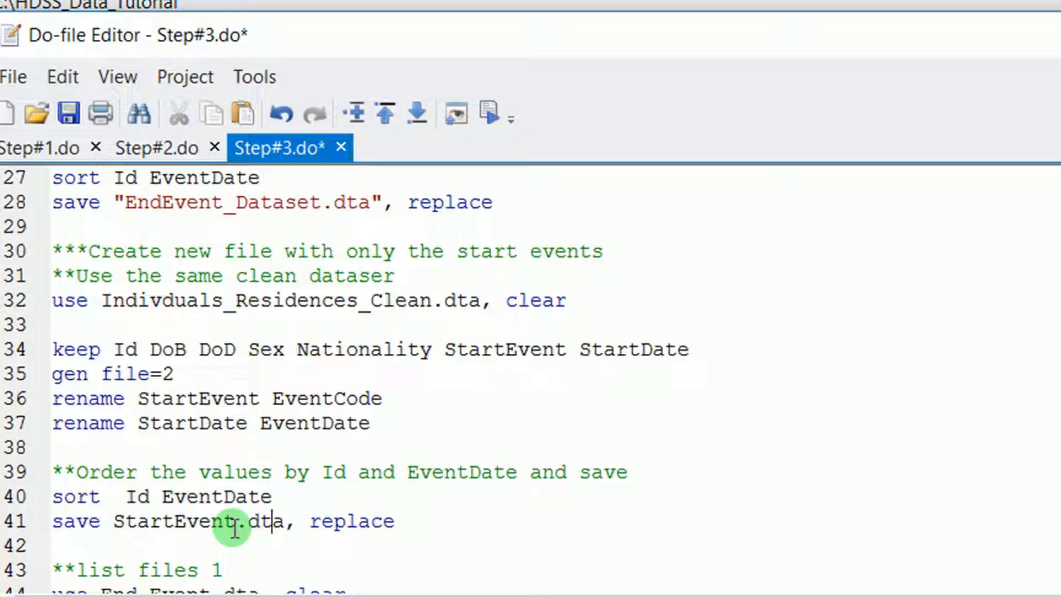
type("_Dataset")
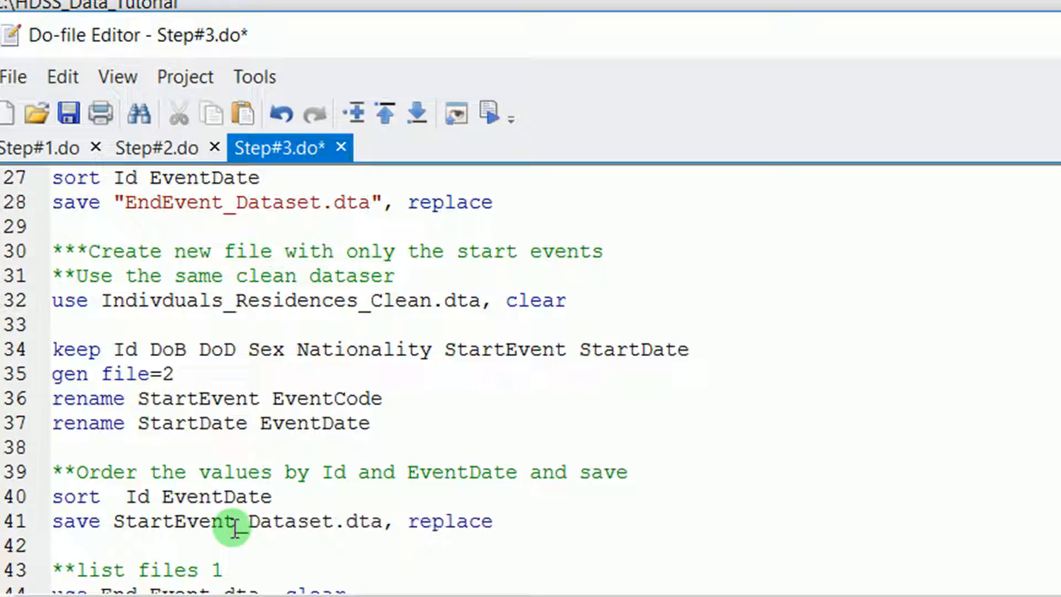
- Enclose the file name StartEvent_Dataset.dta in double quotes in the line 41 save command
left_click(116, 522)
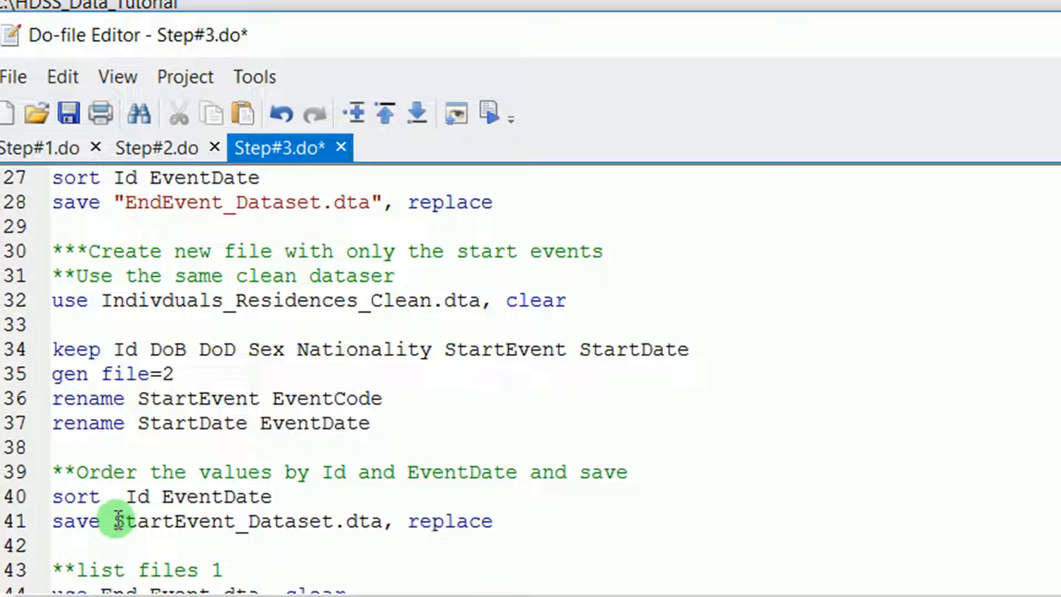
type("\"\"")
key("BackSpace")
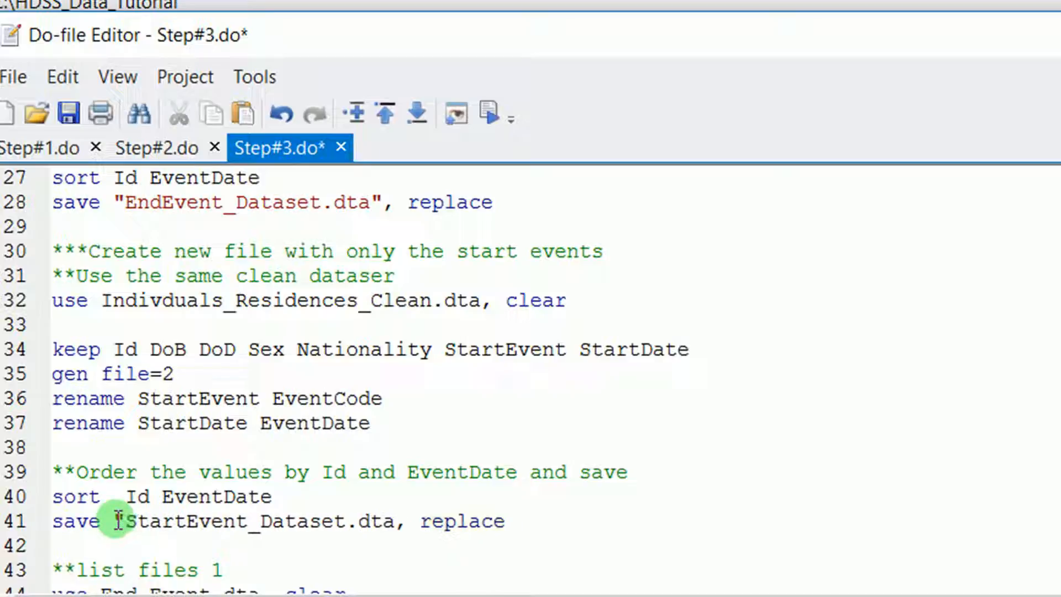
left_click(396, 521)
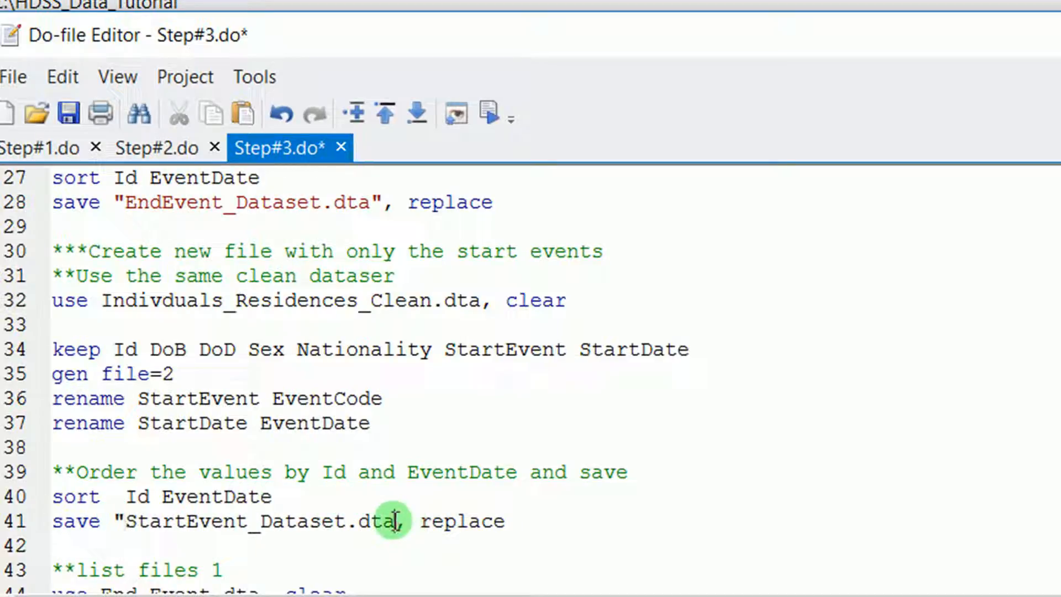
type("\"")
- Run lines 30–41 to build the start-event data from the clean dataset and save it as StartEvent_Dataset.dta
mouse_move(536, 522)
left_mouse_down()
mouse_move(297, 471)
mouse_move(201, 434)
mouse_move(8, 285)
mouse_move(8, 240)
left_mouse_up()
left_click(462, 101)
left_click(489, 114)
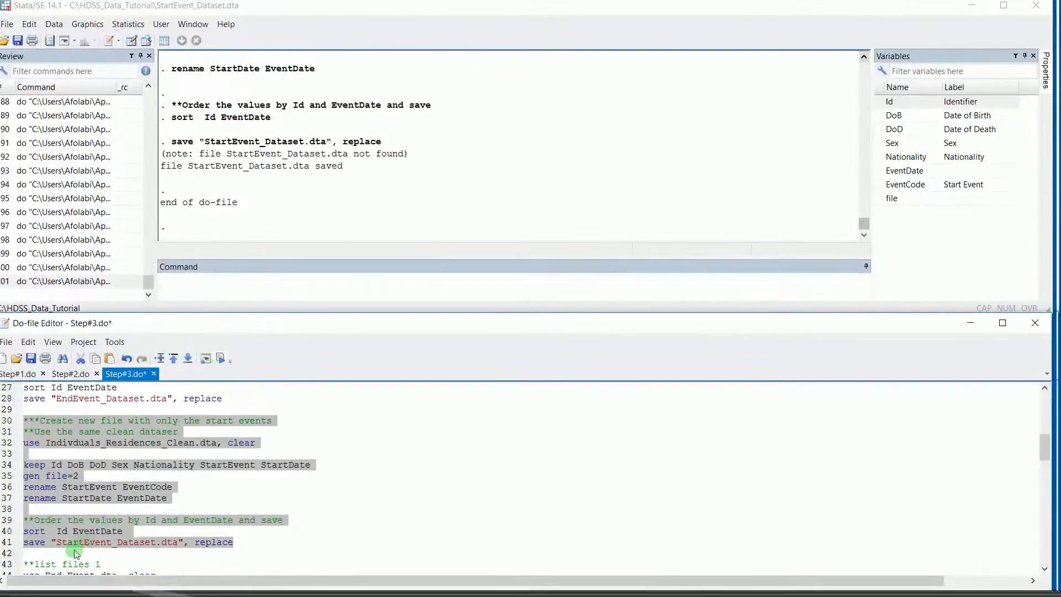
left_click(76, 552)
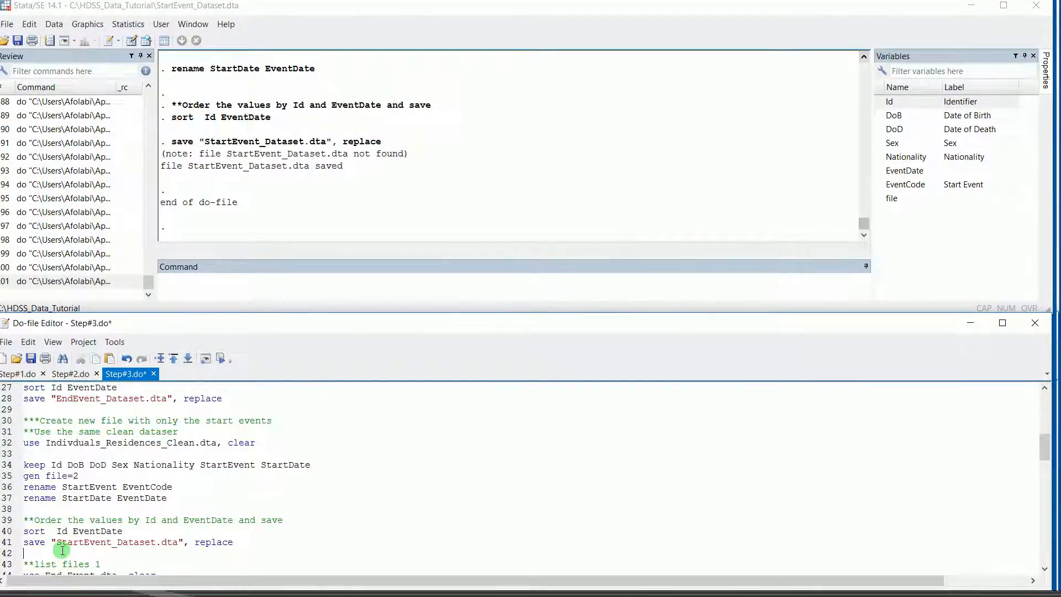
- Replace End_Event in the line 44 use command with EndEvent_Dataset, copied from the line 28 save command
scroll(63, 550, "down", 1)
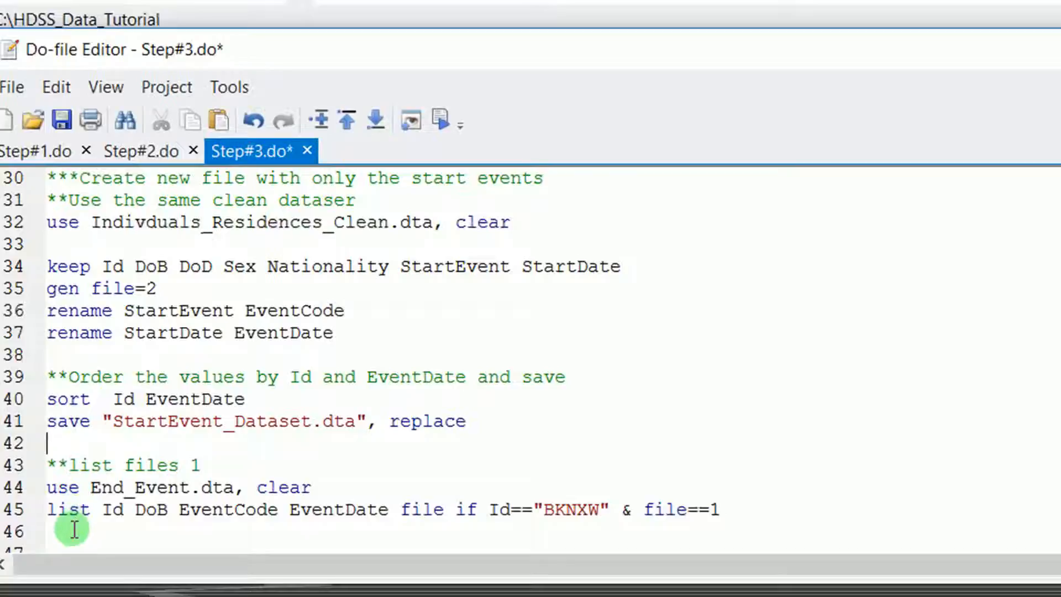
scroll(73, 525, "down", 1)
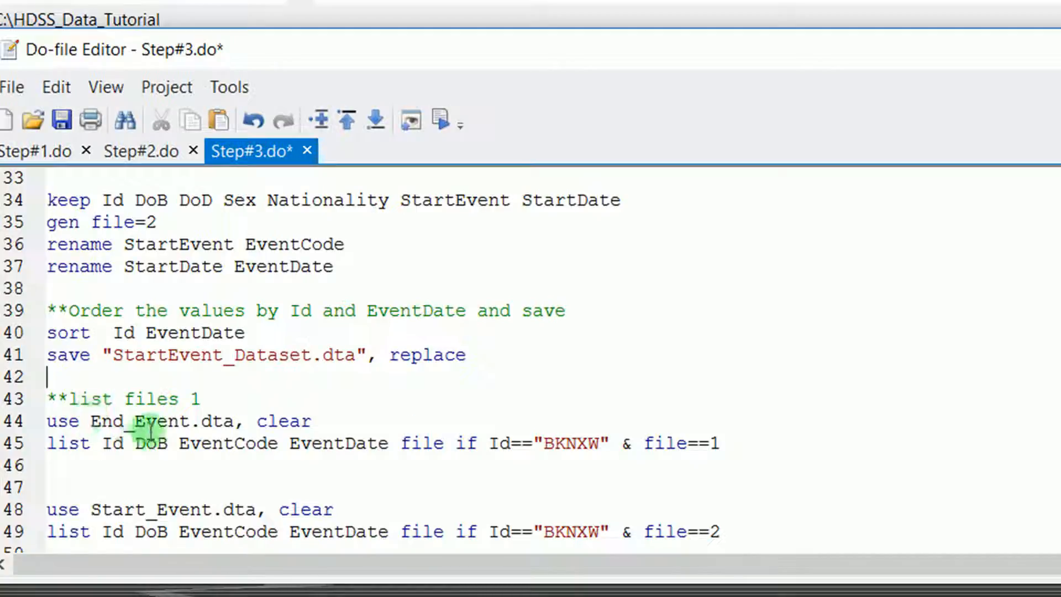
scroll(164, 425, "up", 2)
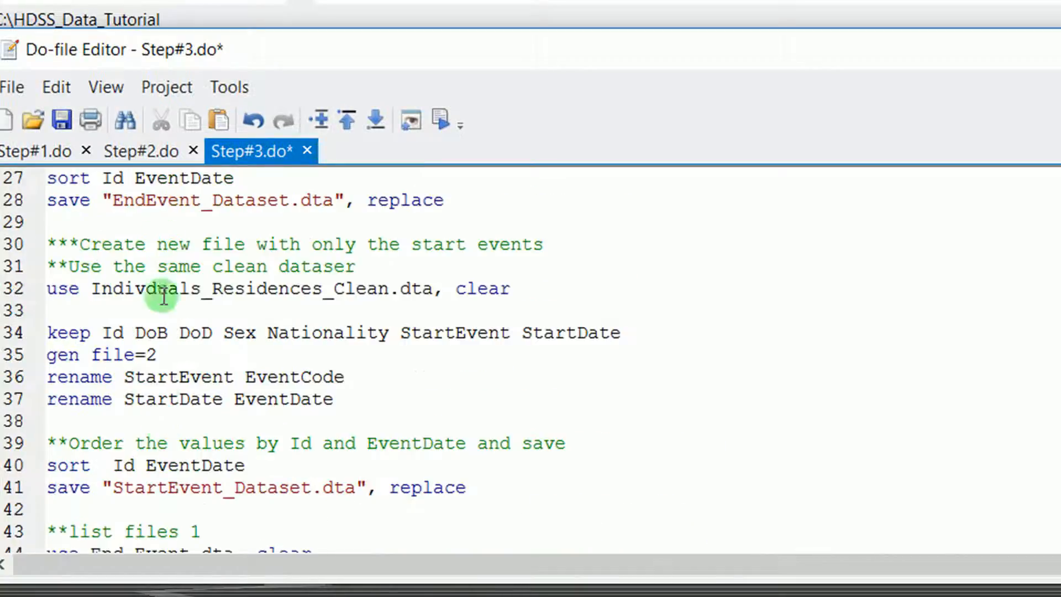
double_click(159, 199)
key("ctrl+c")
scroll(166, 230, "down", 2)
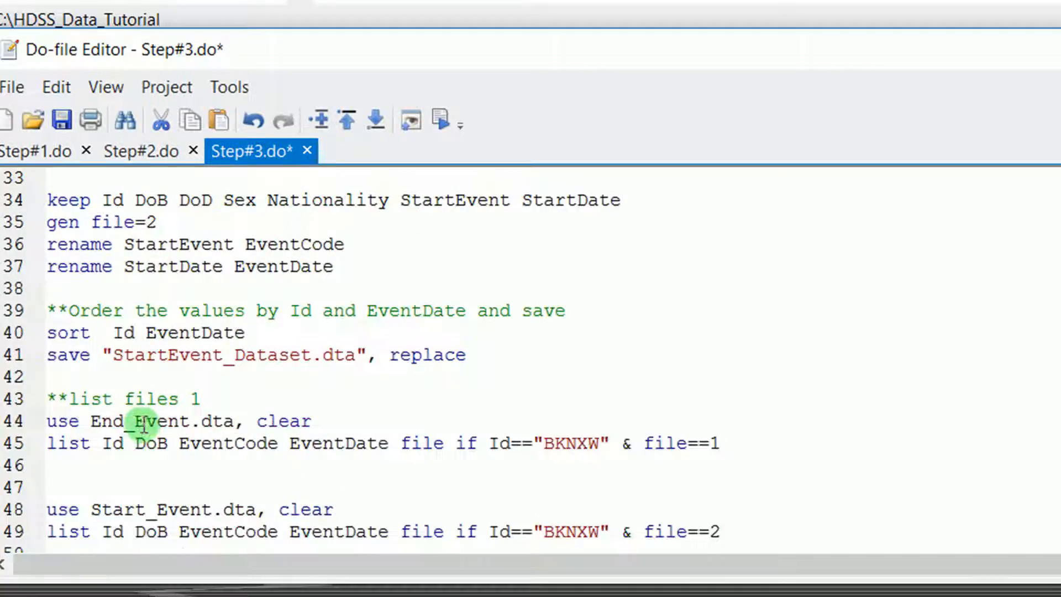
double_click(142, 423)
key("ctrl+v")
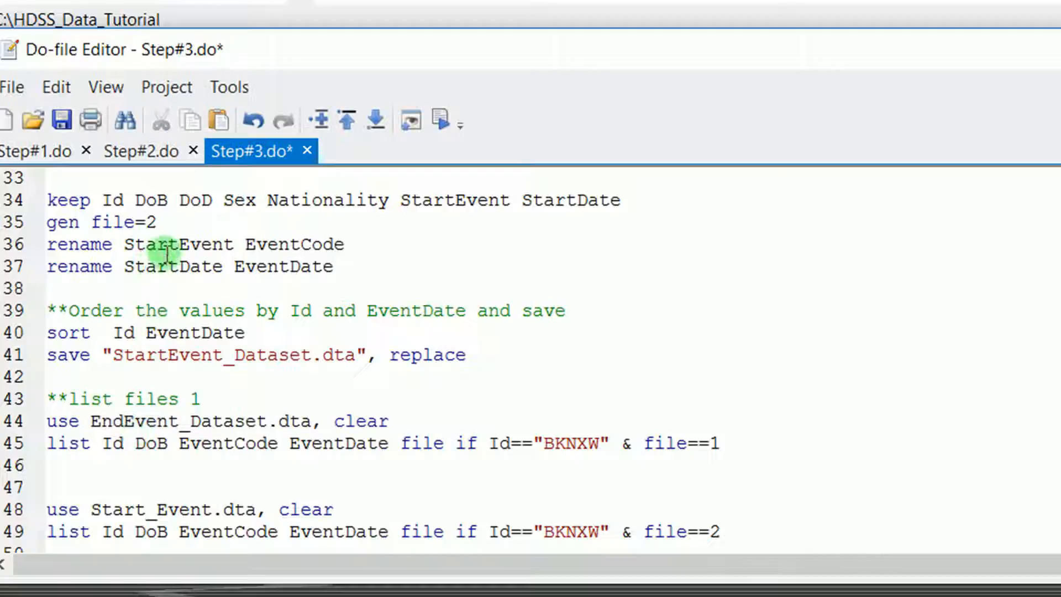
- Replace Start_Event in the line 48 use command with StartEvent_Dataset, copied from the line 41 save command
double_click(158, 356)
key("ctrl+c")
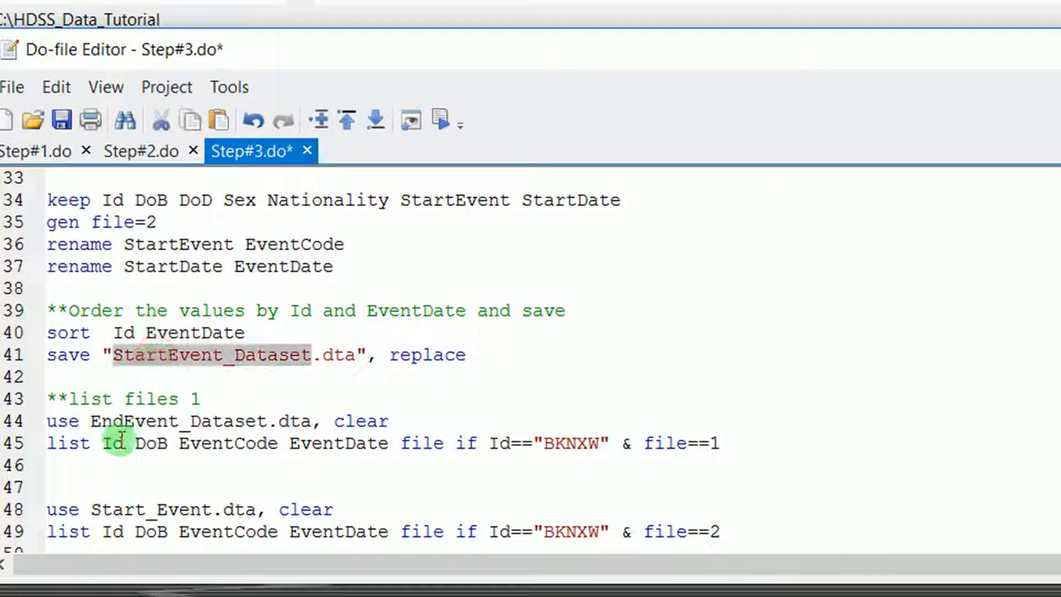
double_click(119, 511)
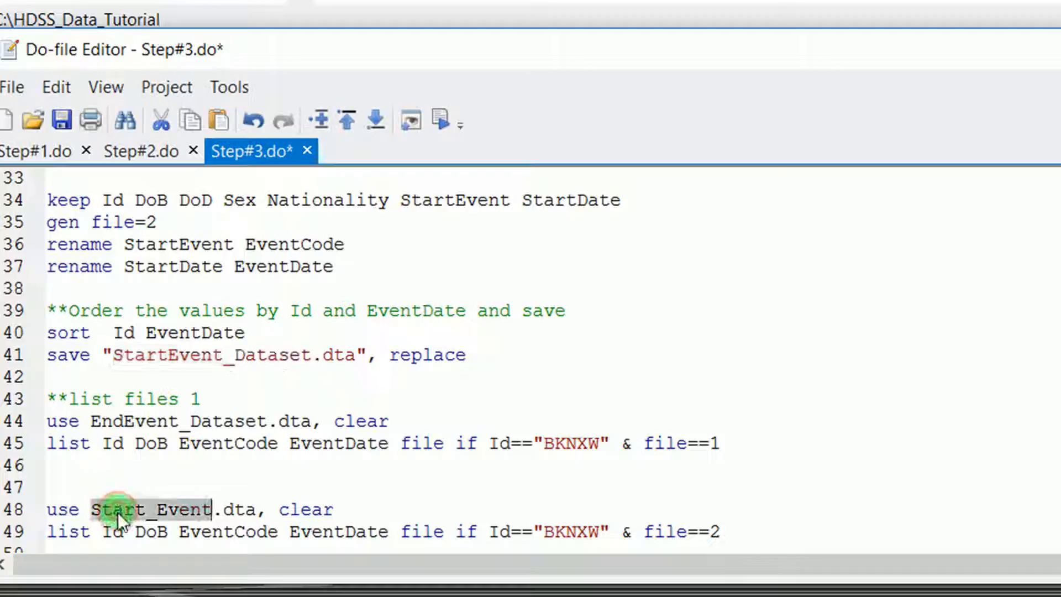
key("ctrl+v")
- Run lines 43–45 to load EndEvent_Dataset.dta and list the file 1 records of Id BKNXW
scroll(123, 489, "down", 1)
left_click(111, 398)
left_click(110, 411)
left_click_drag(110, 411, 36, 328)
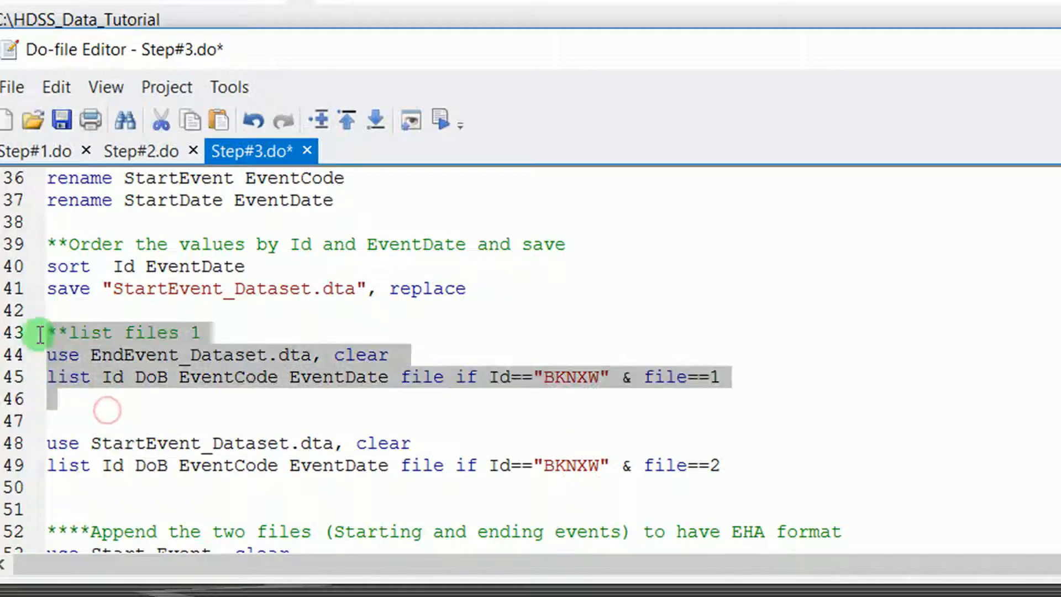
left_click(442, 120)
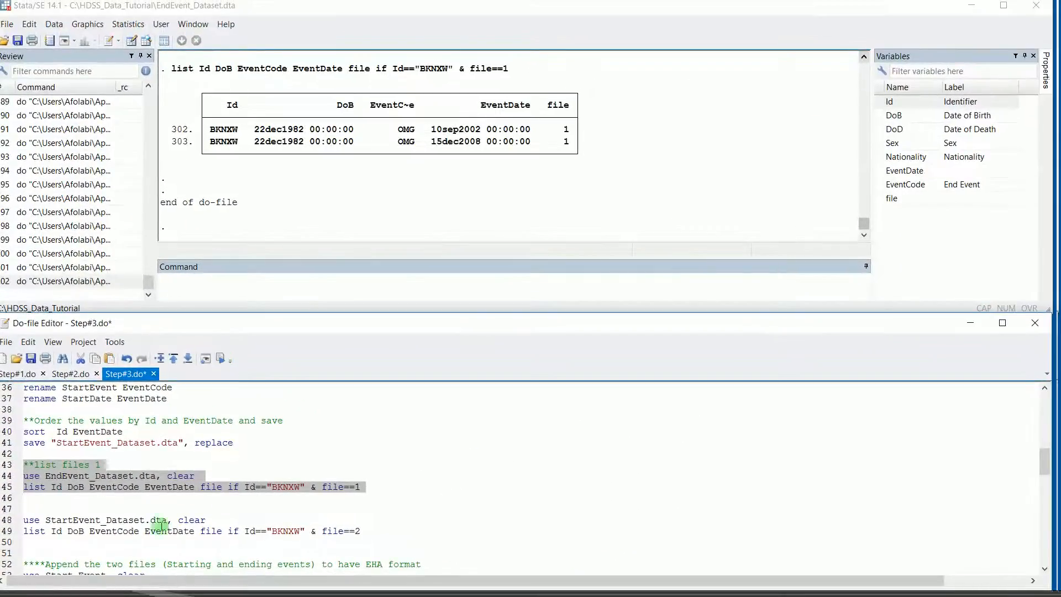
- Run lines 48–49 to list the file 2 records of Id BKNXW from StartEvent_Dataset.dta, and view both listings
left_click_drag(47, 547, 22, 521)
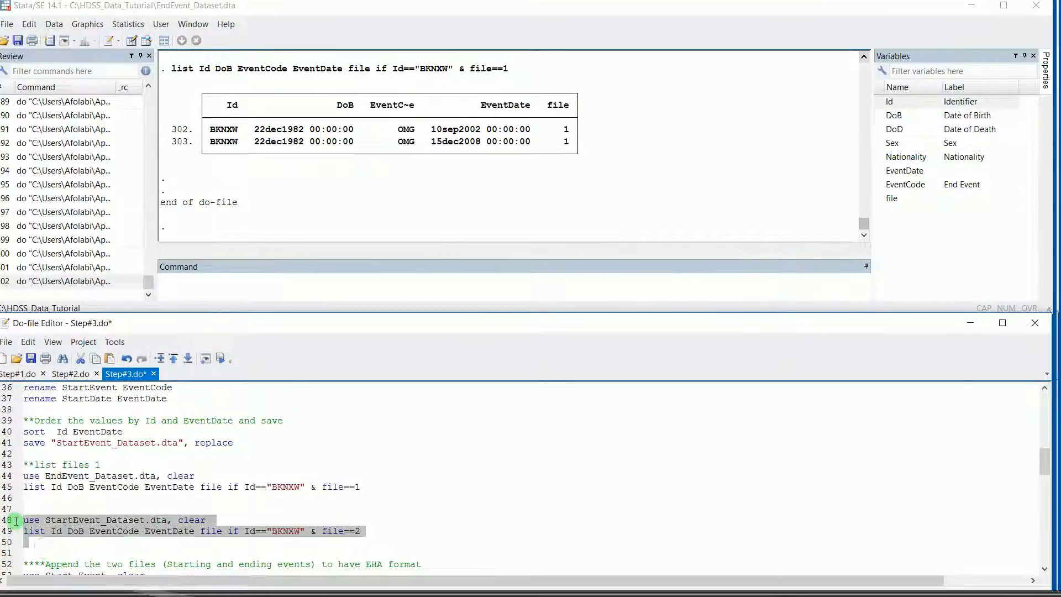
left_click(212, 360)
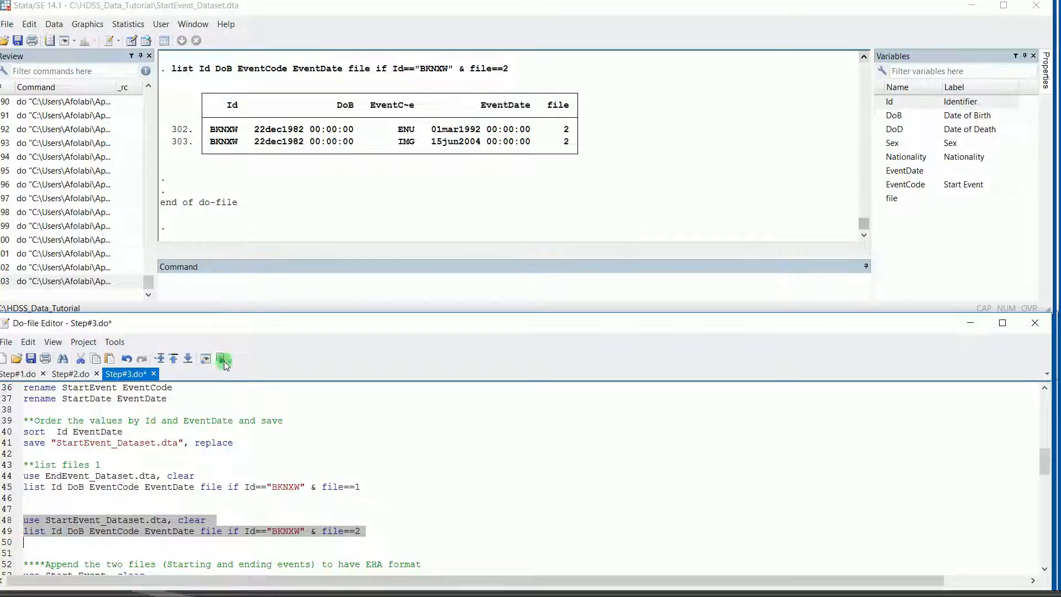
left_click(691, 7)
double_click(691, 6)
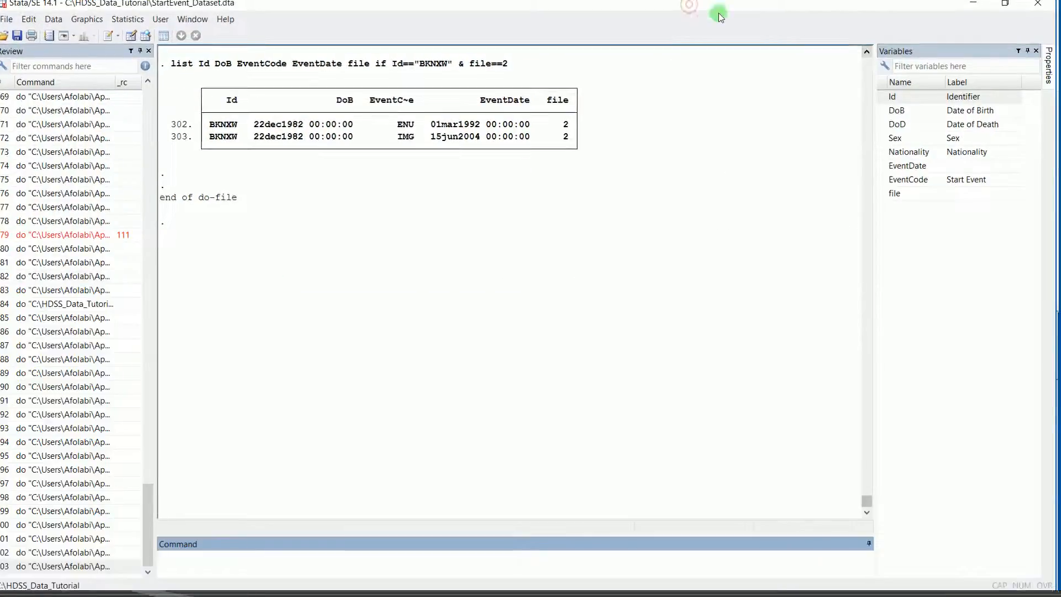
left_click(868, 53)
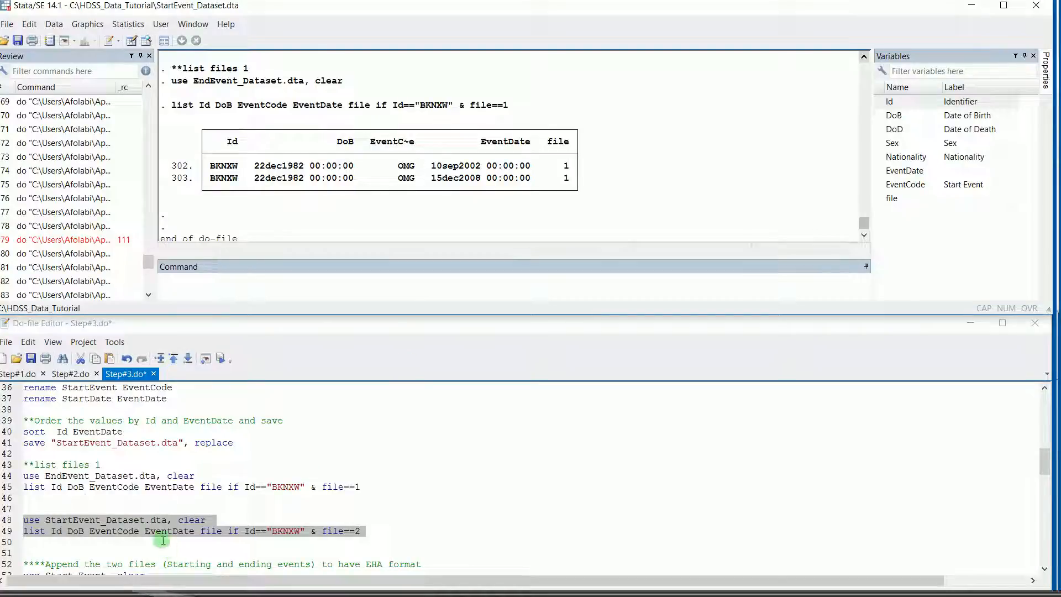
- Delete the extra blank line above the comment about appending the two files
left_click(102, 552)
key("BackSpace")
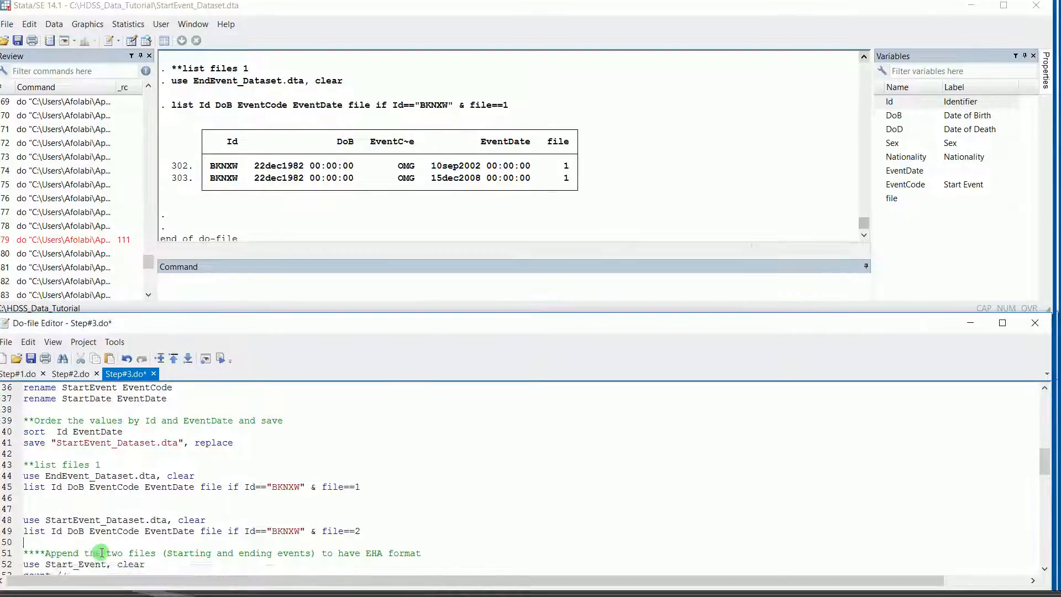
scroll(109, 536, "down", 1)
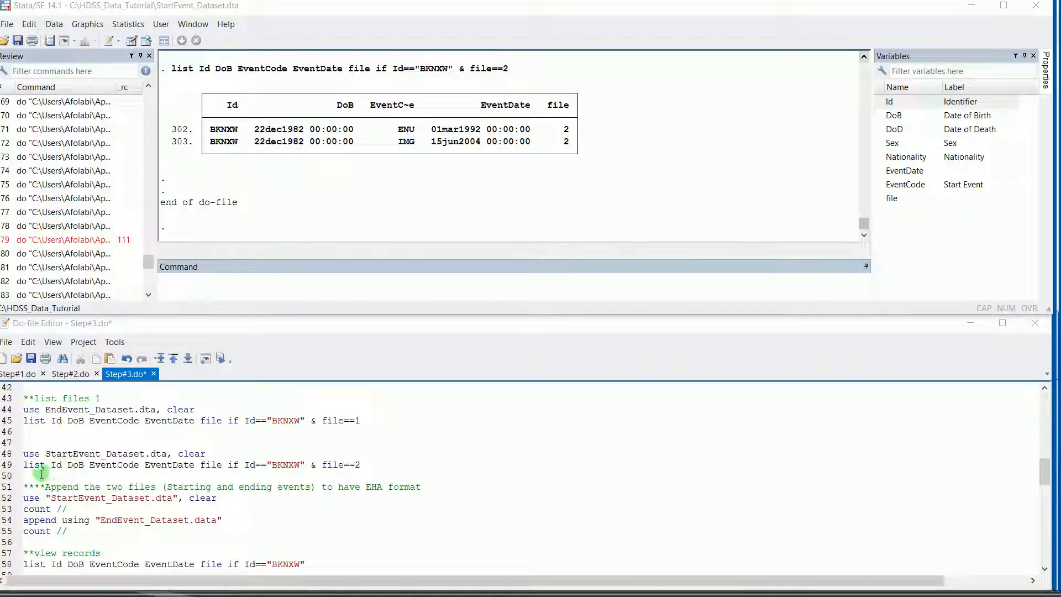
- Compare the list commands for files 1 and 2 with the BKNXW records in the results output
left_click(27, 398)
left_click_drag(28, 399, 15, 441)
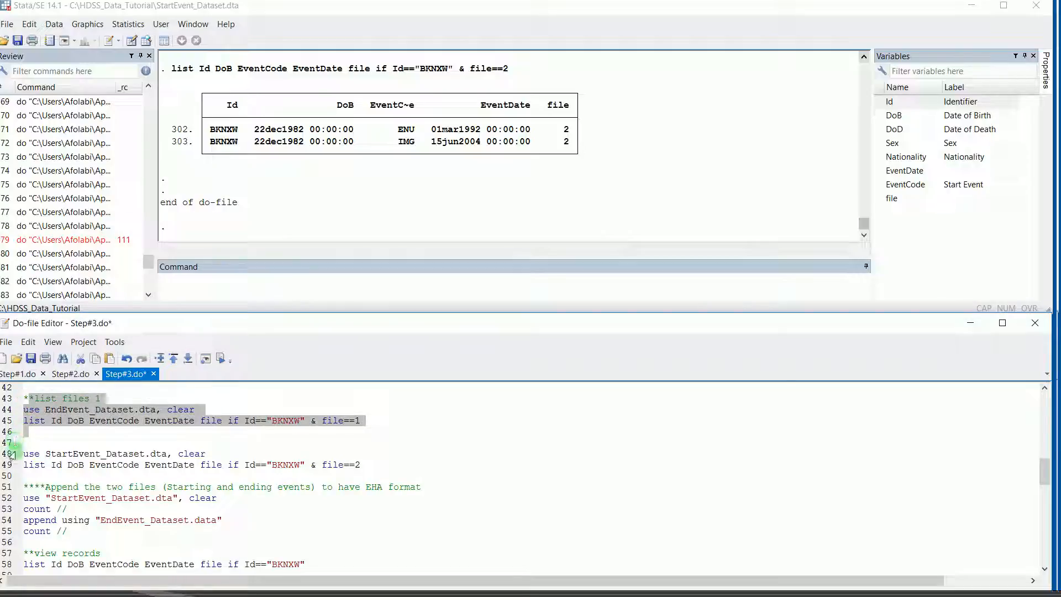
left_click(400, 231)
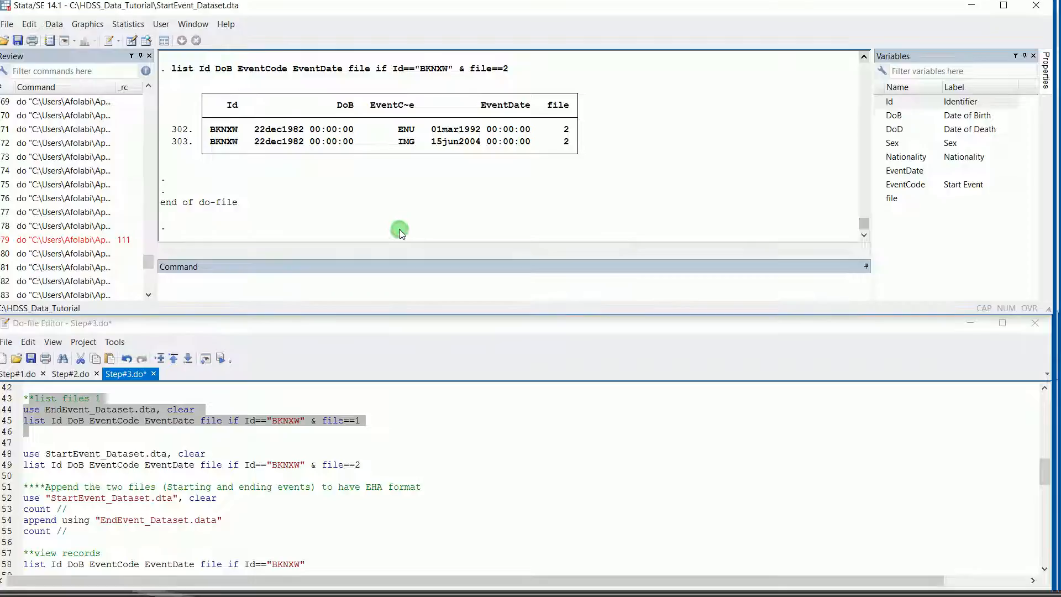
scroll(402, 196, "up", 1)
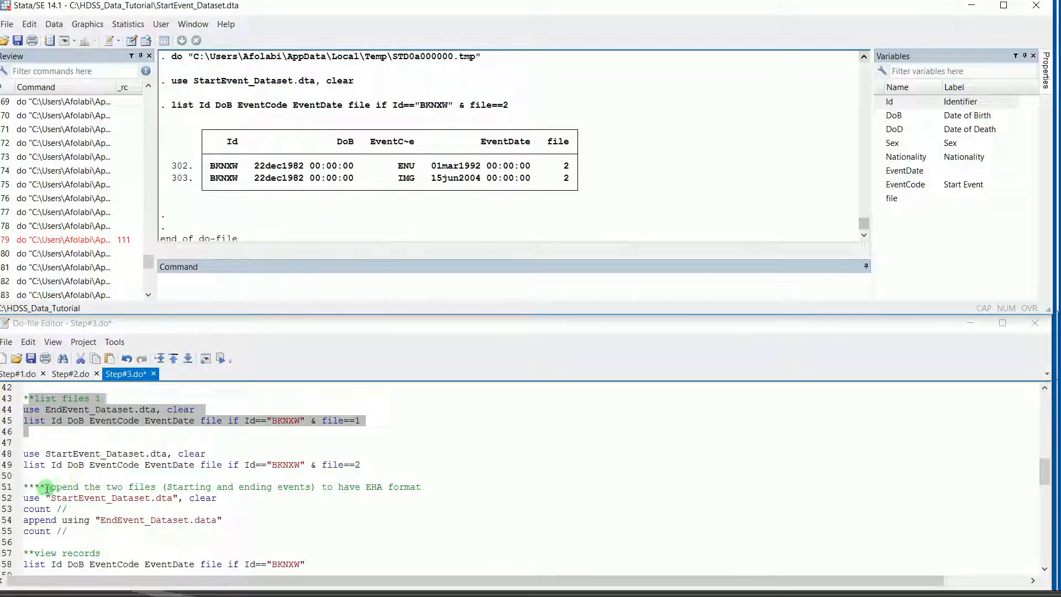
- Try to append the end-event file to StartEvent_Dataset.dta by running lines 51–55
left_click(29, 487)
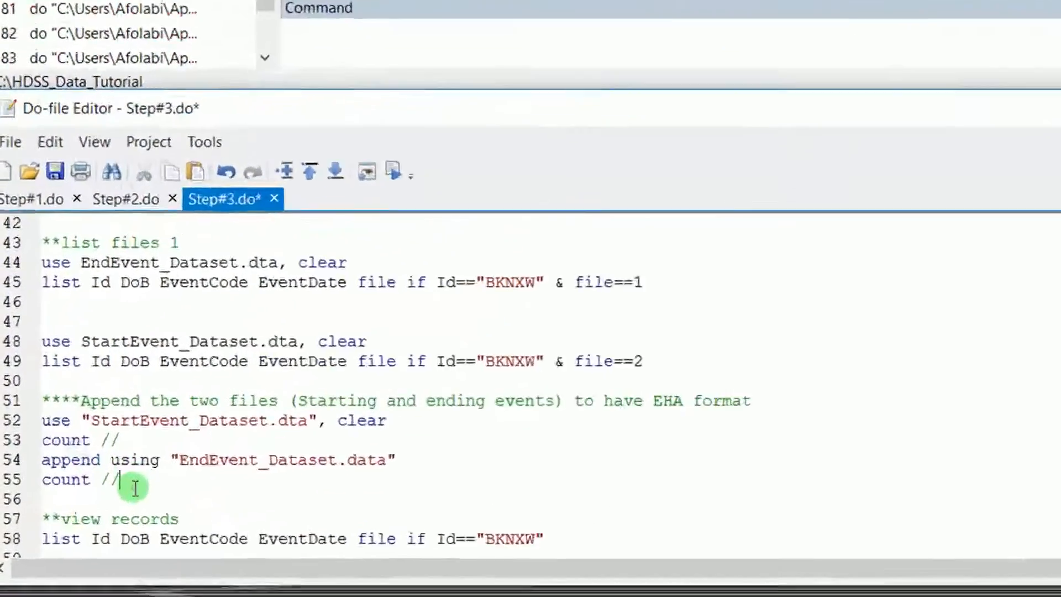
left_click_drag(69, 532, 31, 505)
left_click_drag(64, 412, 34, 380)
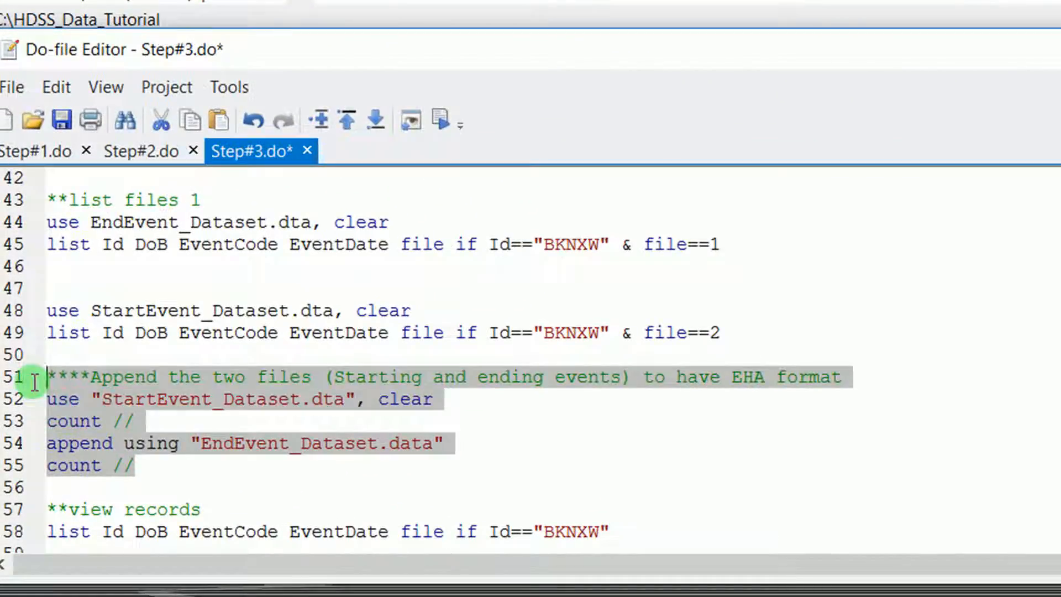
left_click(441, 121)
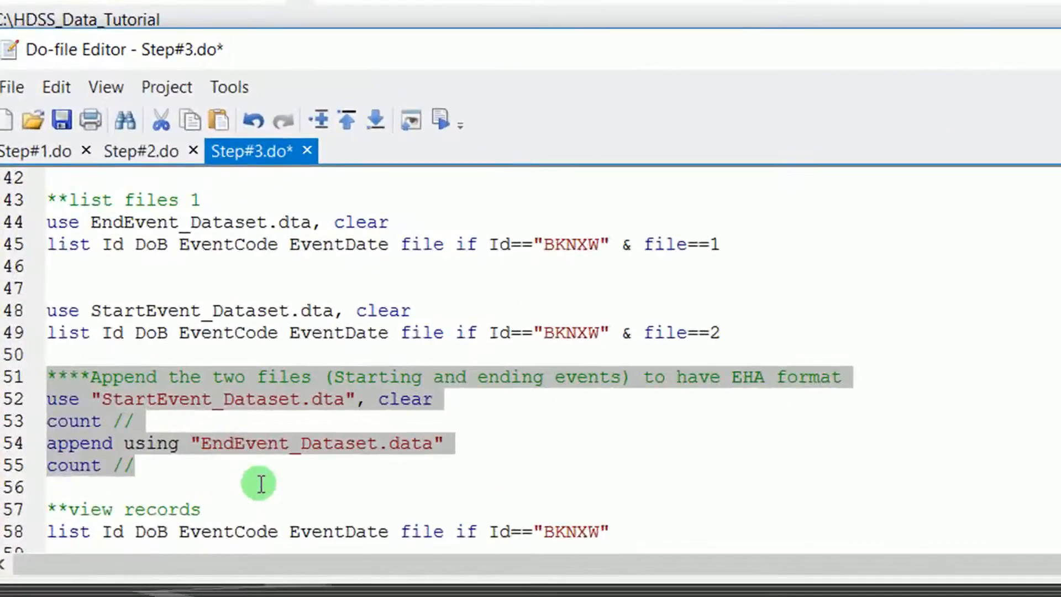
- Correct the file extension in the line 54 append command so it reads EndEvent_Dataset.dta
left_click(429, 435)
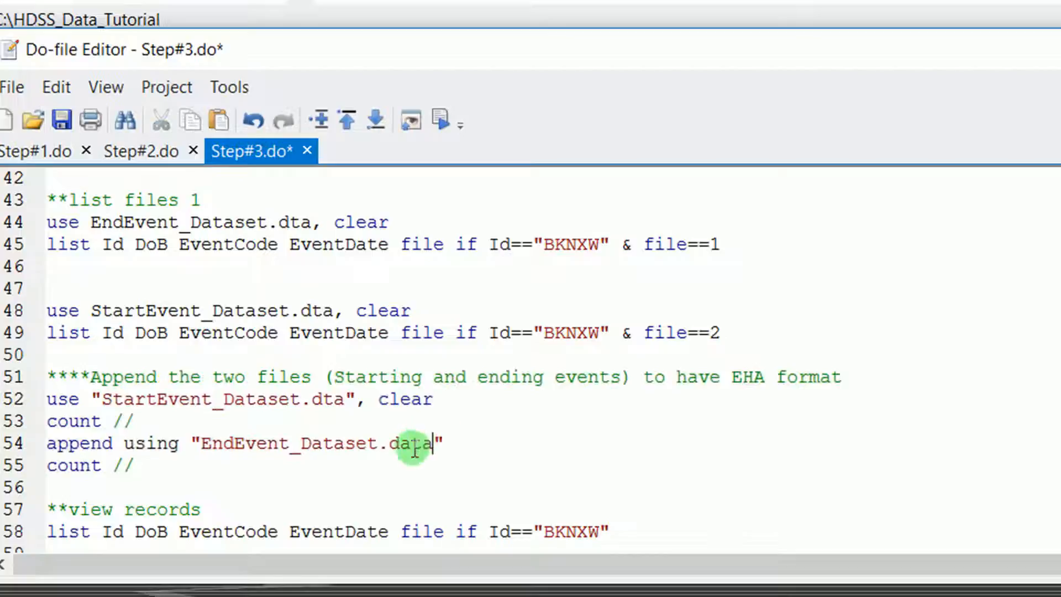
left_click(417, 450)
key("BackSpace")
type("t")
key("BackSpace")
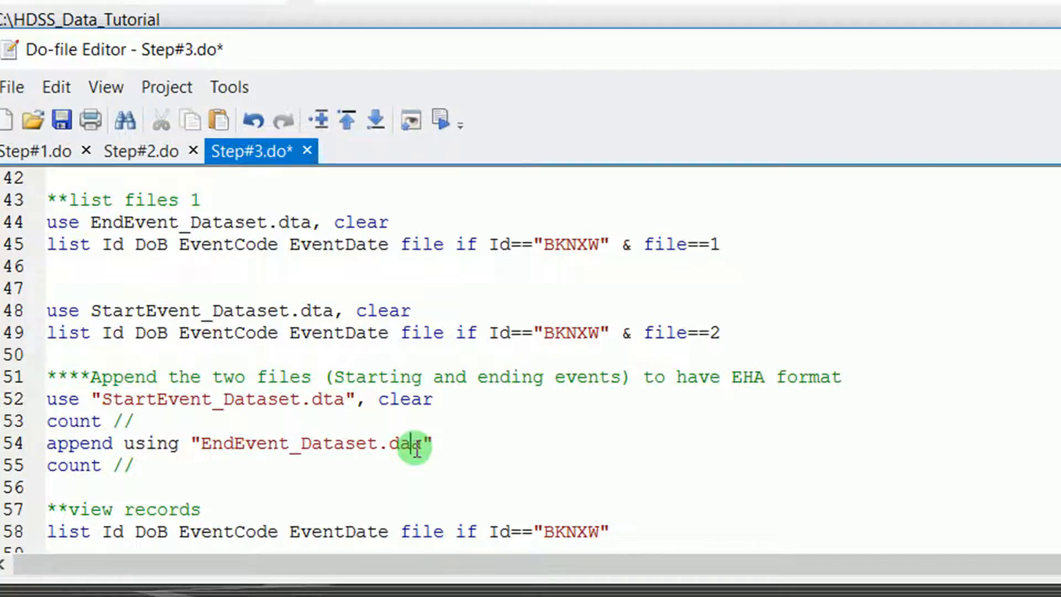
key("BackSpace")
type("t")
- Run lines 51–55 to append EndEvent_Dataset.dta to StartEvent_Dataset.dta and count the records before and after
left_click_drag(171, 467, 52, 367)
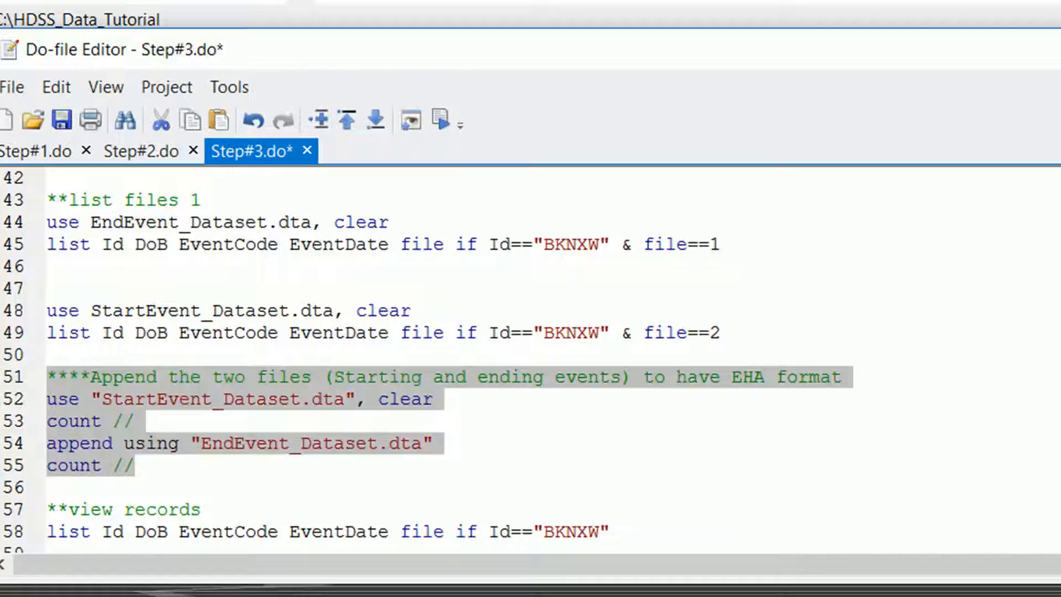
left_click(438, 118)
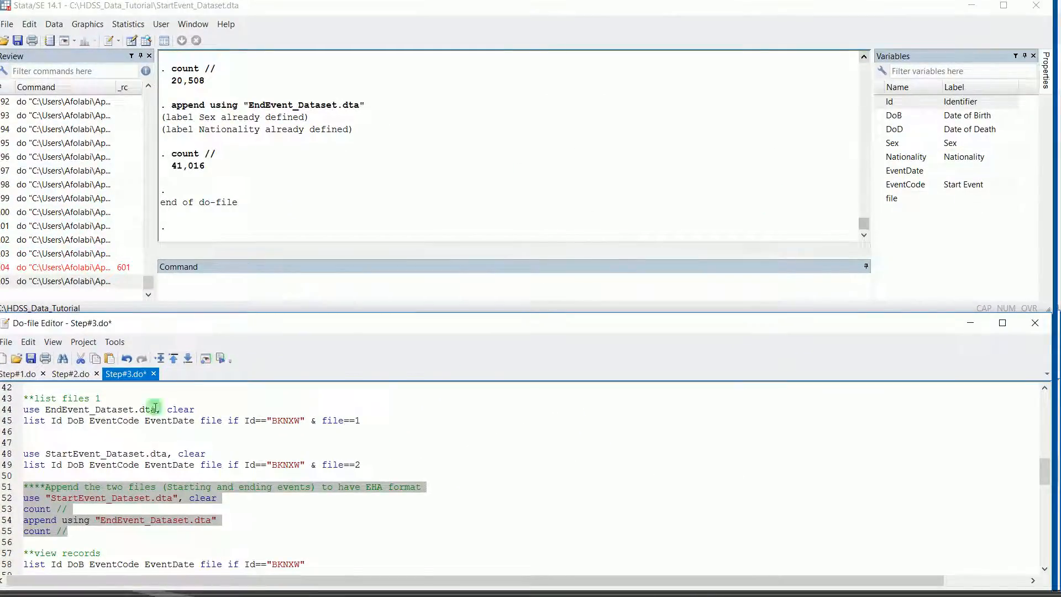
left_click(63, 509)
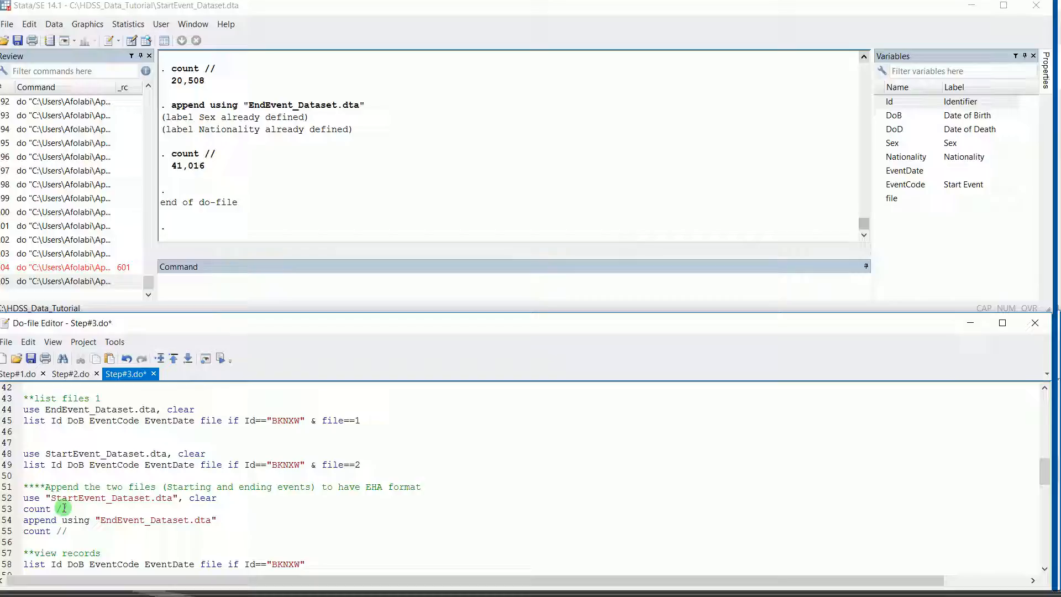
- Copy the first count result, 20,508, from the output into the comment after count on line 53
left_click(212, 80)
left_click_drag(211, 81, 174, 83)
key("ctrl+c")
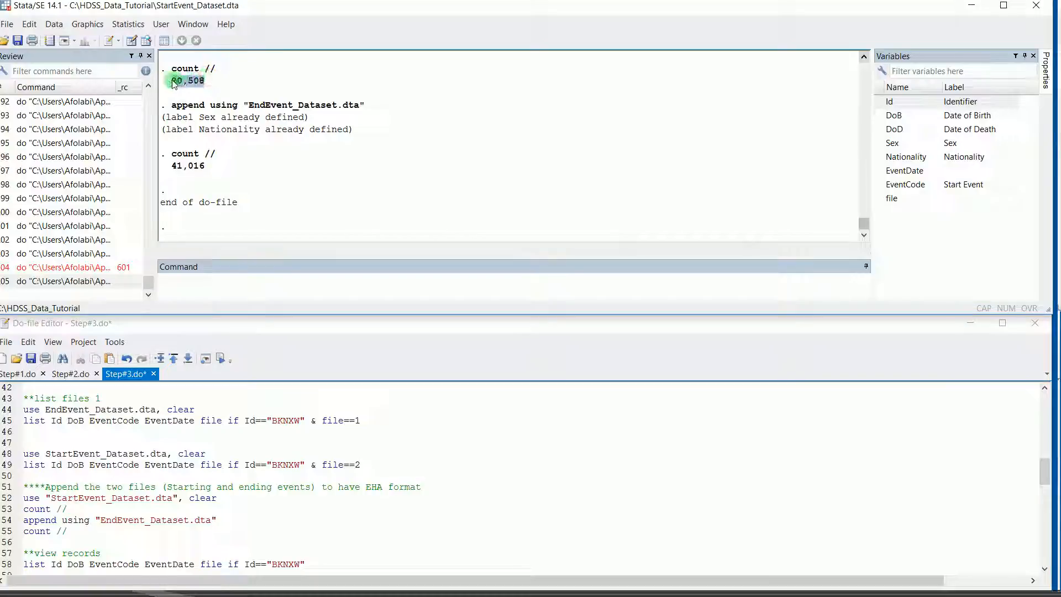
left_click(73, 513)
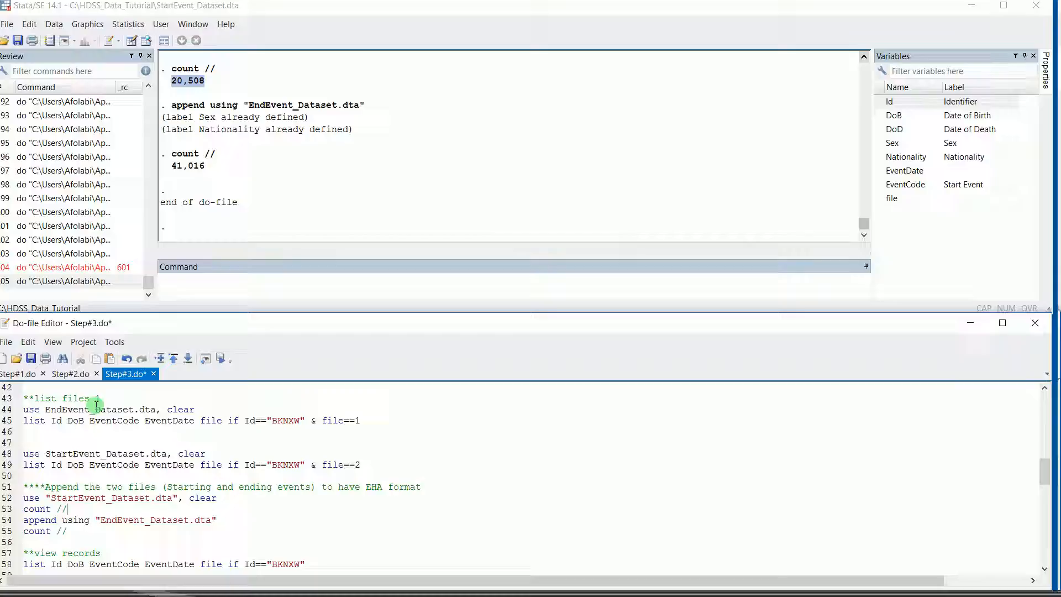
key("ctrl+v")
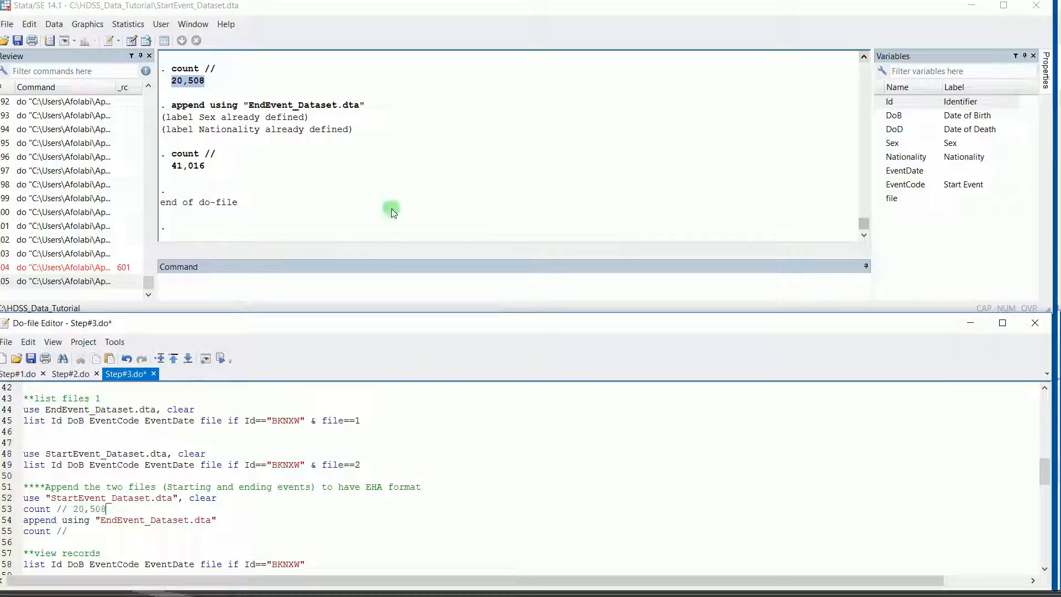
- Copy the second count result, 41,016, from the output into the comment after count on line 55
left_click_drag(204, 167, 174, 166)
key("ctrl+c")
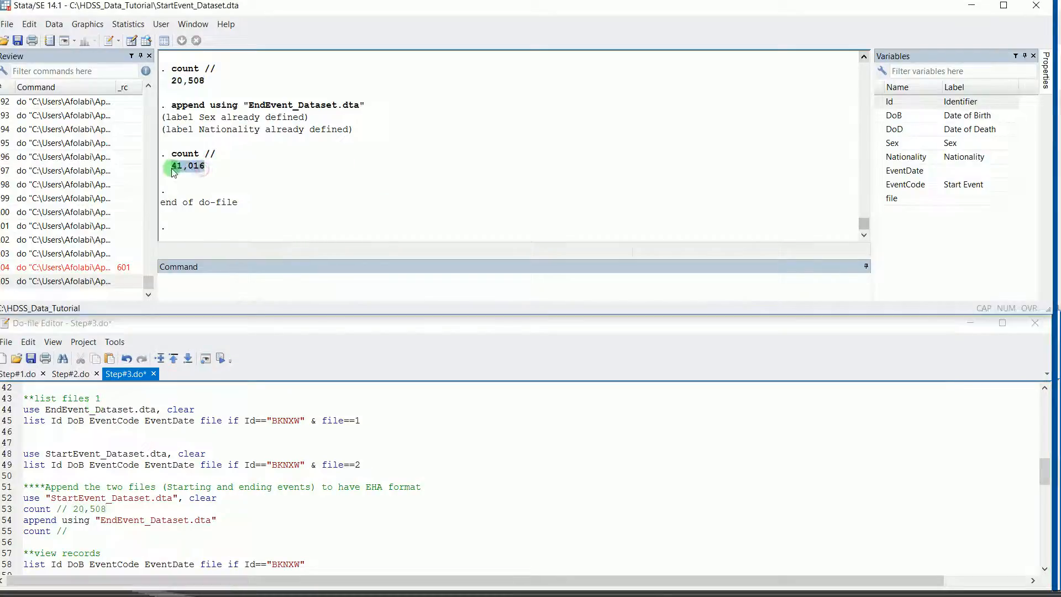
left_click(78, 533)
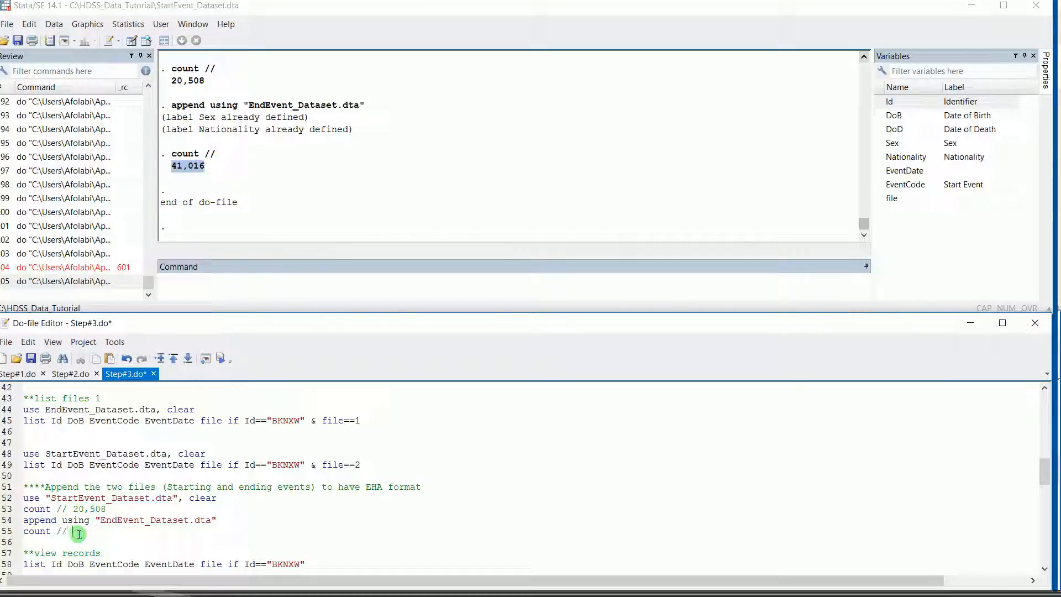
key("ctrl+v")
left_click(87, 508)
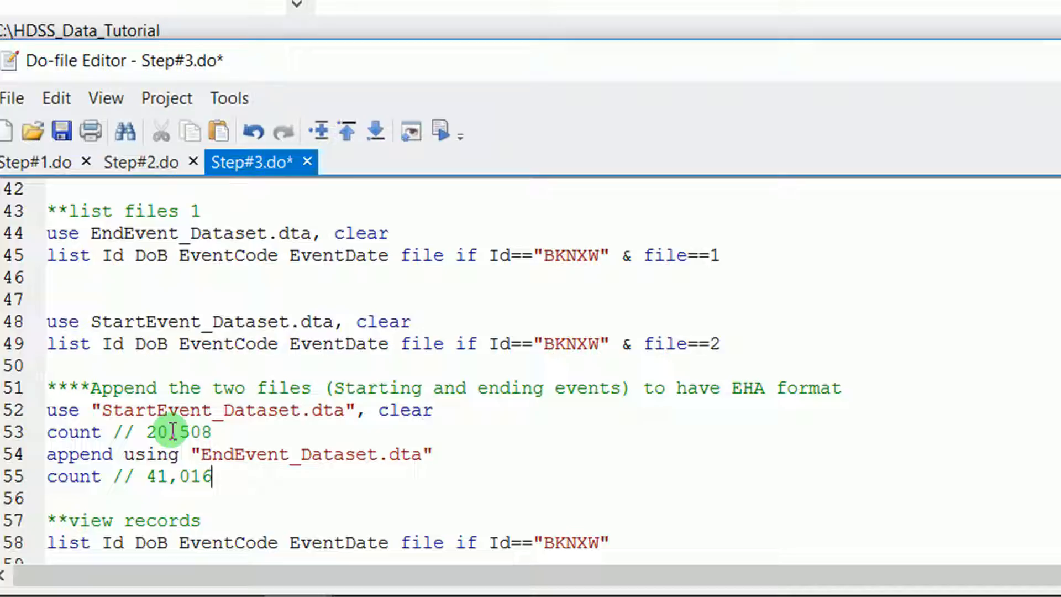
- Run the view-records command on line 58 to list the appended records for Id "BKNXW"
key("Down")
key("Down")
key("Down")
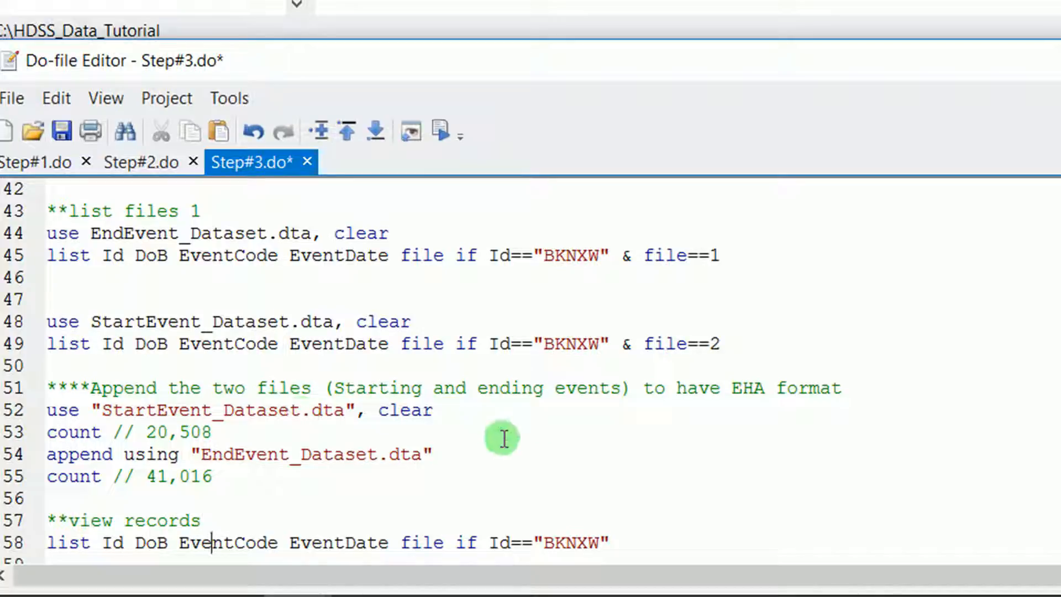
left_click_drag(612, 529, 12, 330)
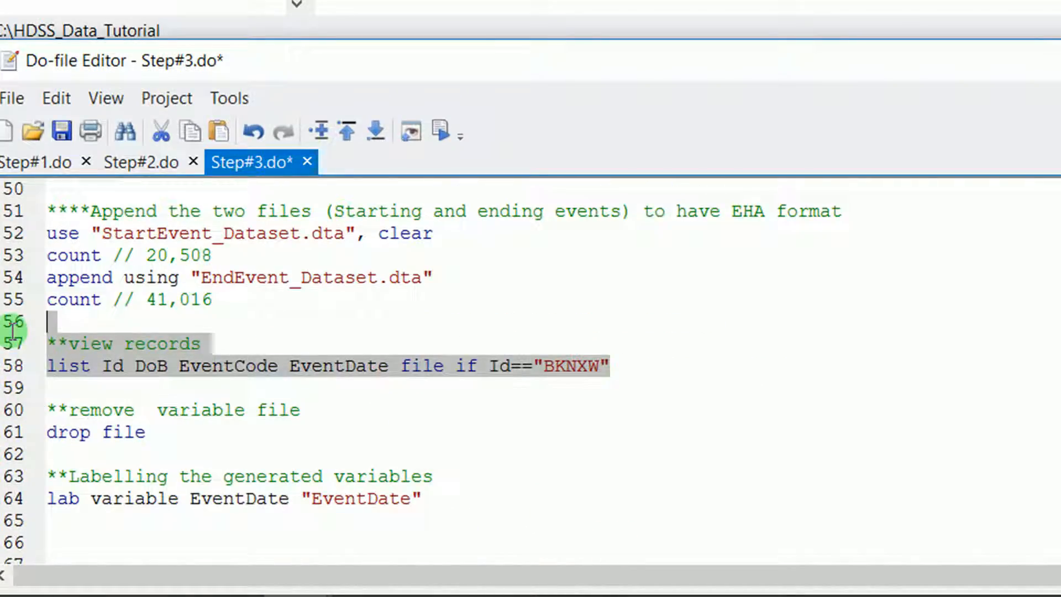
left_click(439, 149)
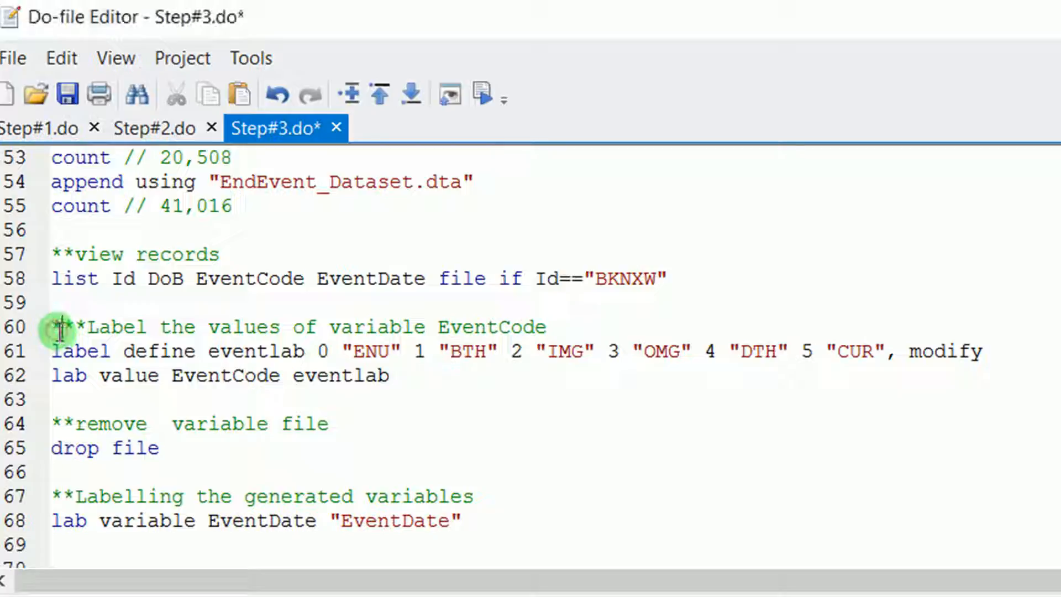
- Run lines 60–61 to define the eventlab value label with codes 0 ENU, 1 BTH, 2 IMG, 3 OMG, 4 DTH and 5 CUR
left_click_drag(62, 329, 58, 352)
left_click(315, 354)
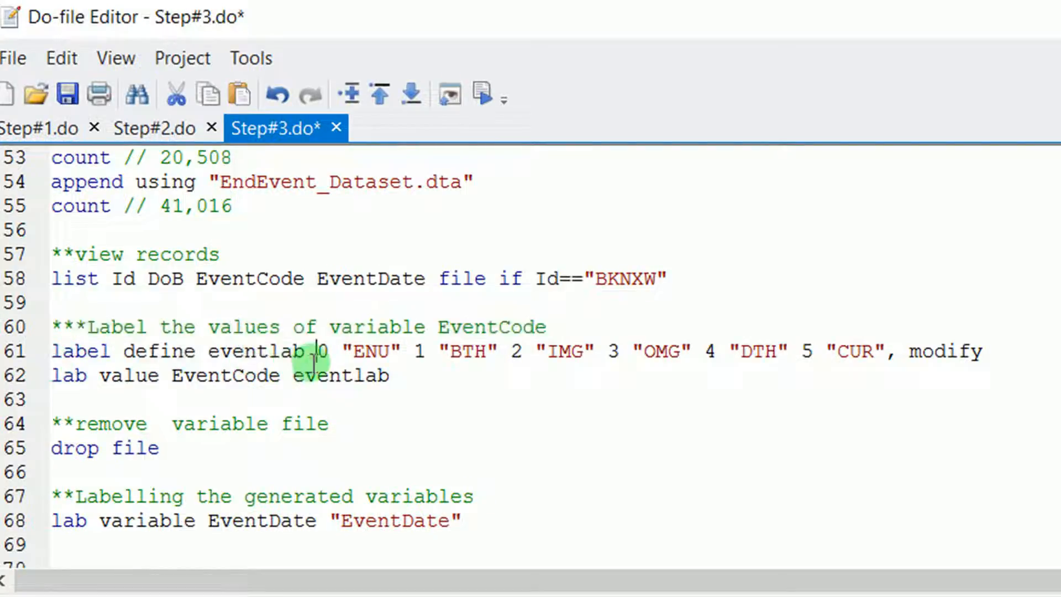
double_click(249, 356)
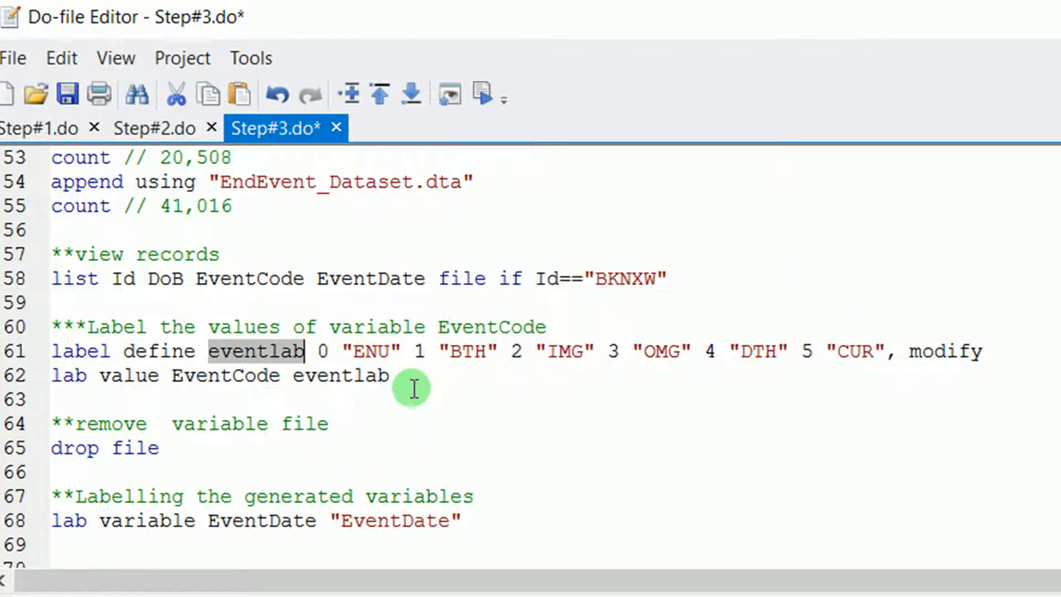
left_click_drag(1006, 352, 53, 326)
left_click(479, 94)
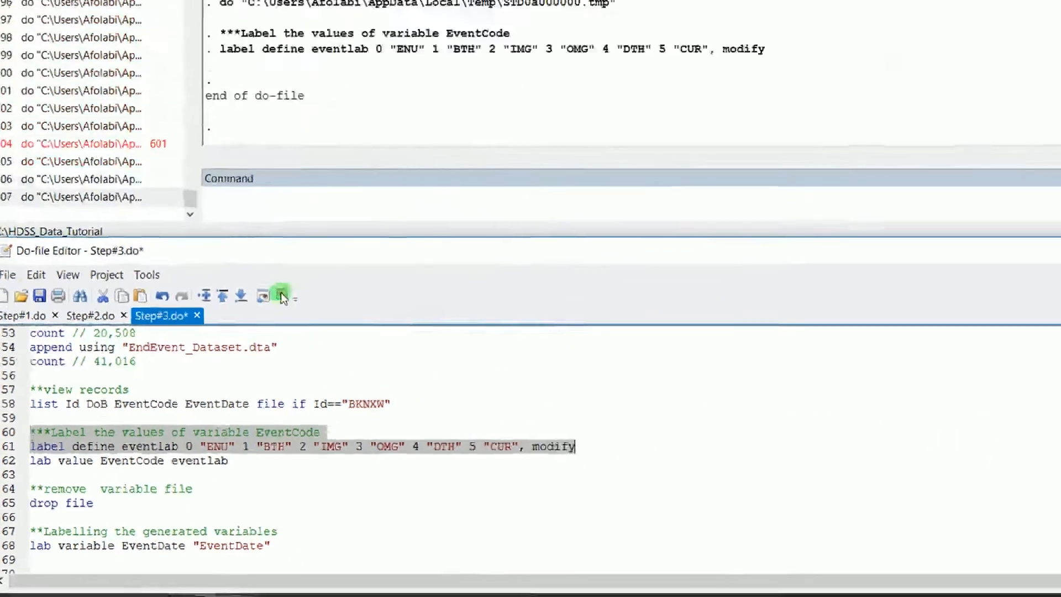
- Run line 62 to assign eventlab to EventCode, and rerun lines 57–58 to list the "BKNXW" records
left_click(173, 491)
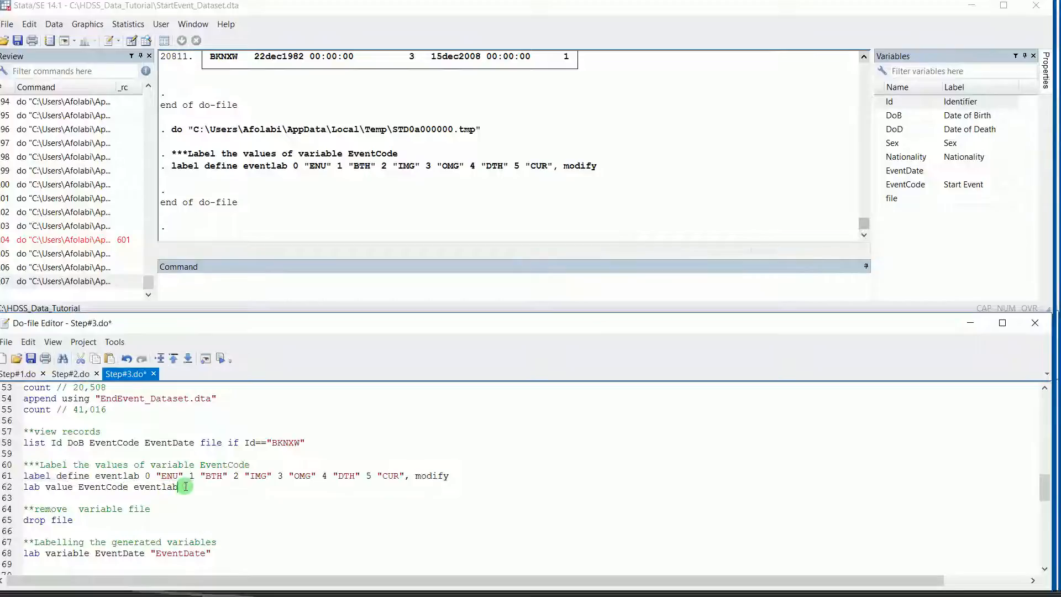
double_click(146, 487)
double_click(108, 487)
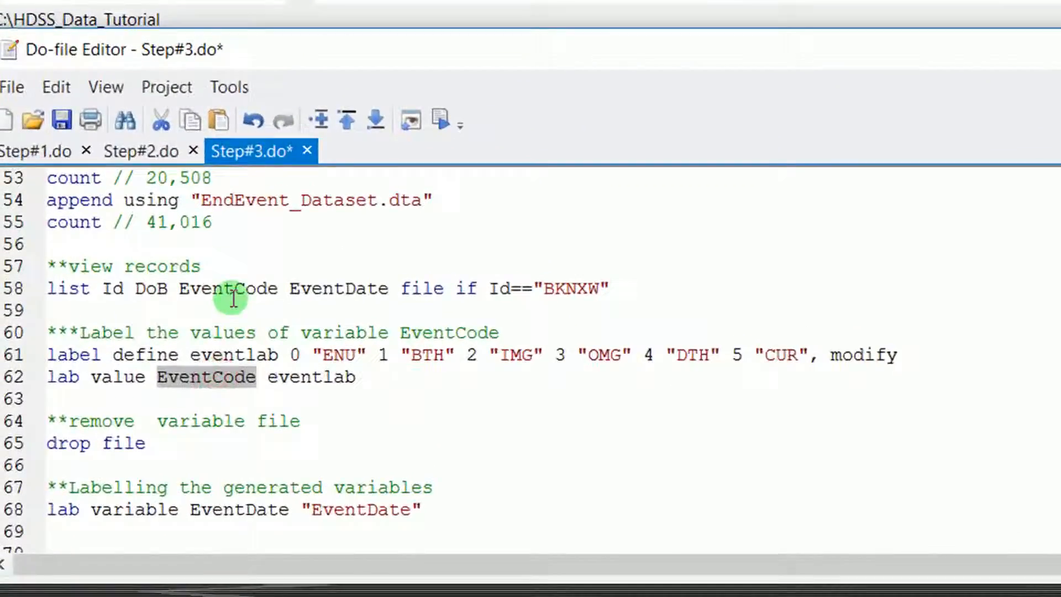
left_click_drag(359, 380, 30, 376)
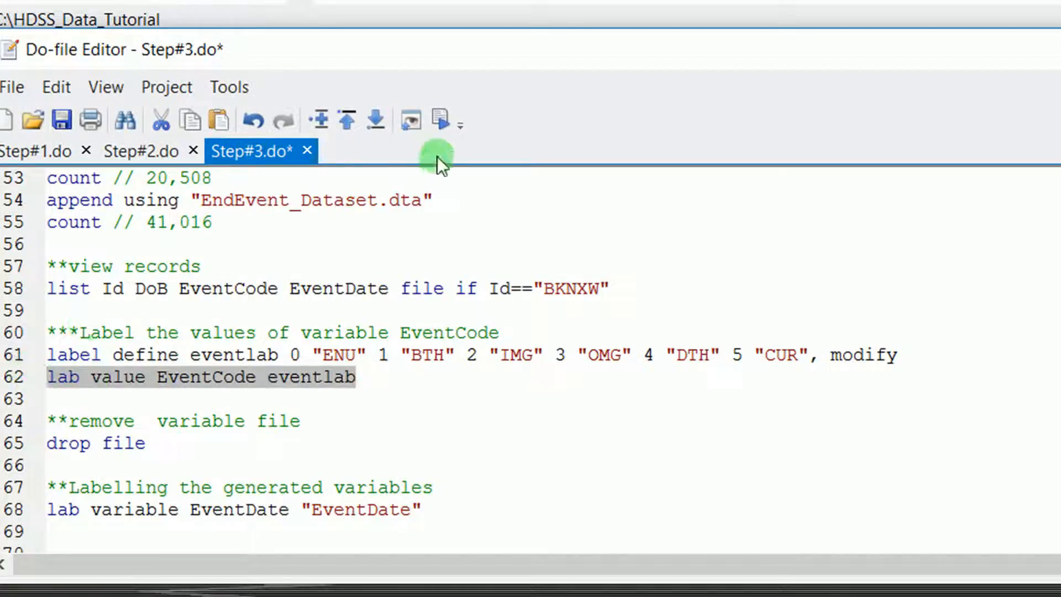
left_click(438, 122)
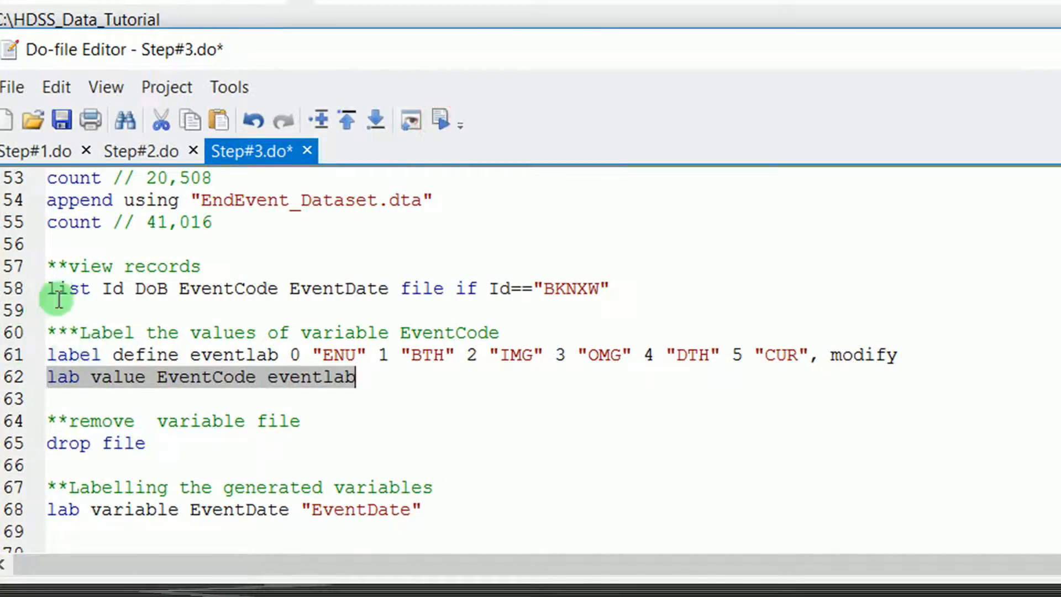
left_click_drag(48, 310, 42, 274)
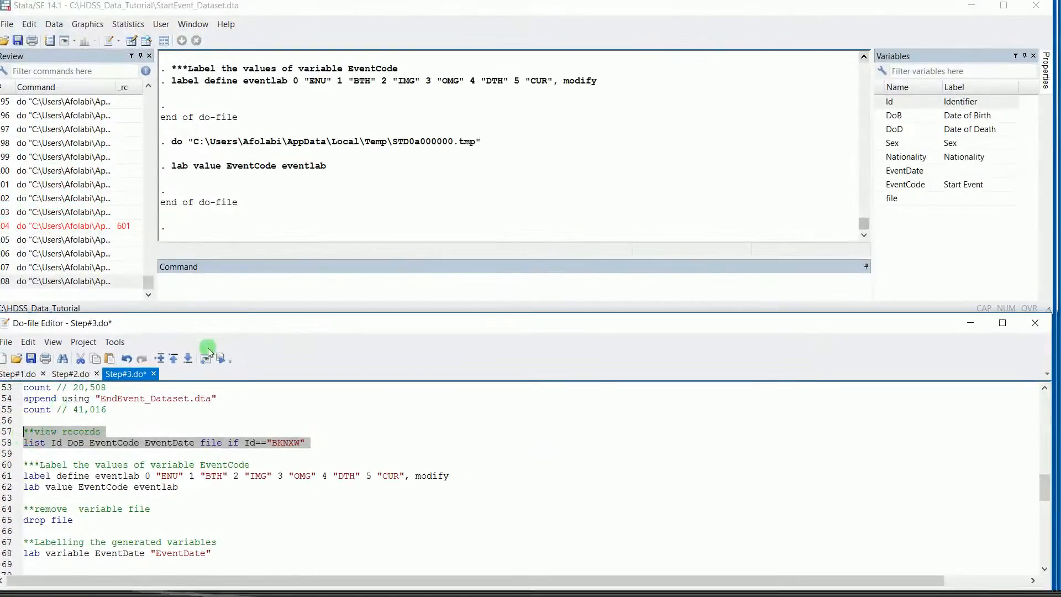
left_click(222, 358)
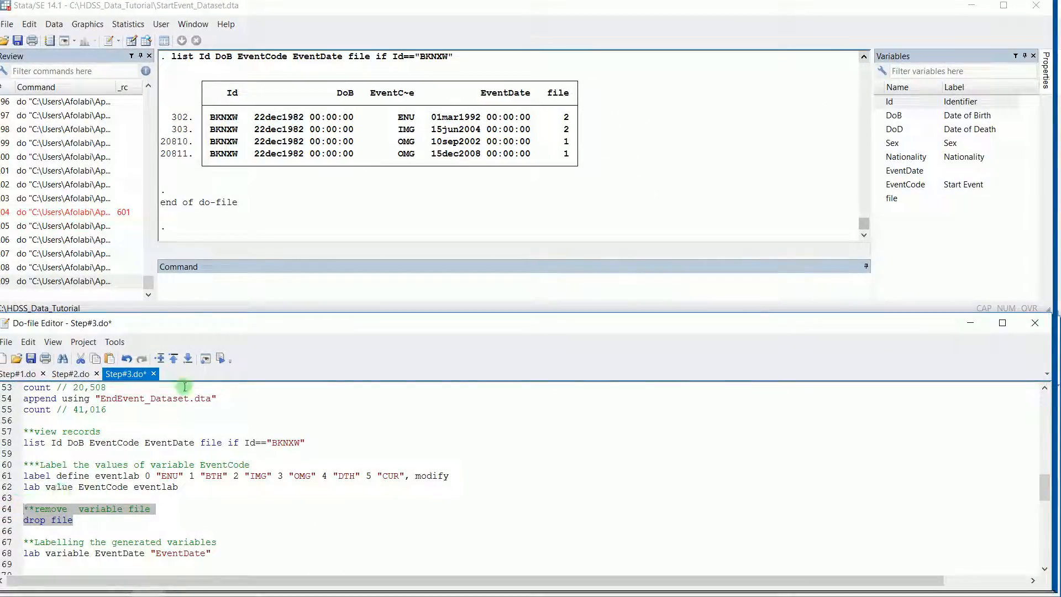
- Run lines 64–65 to drop the variable file, and review the earlier "BKNXW" listing in the output
left_click(222, 359)
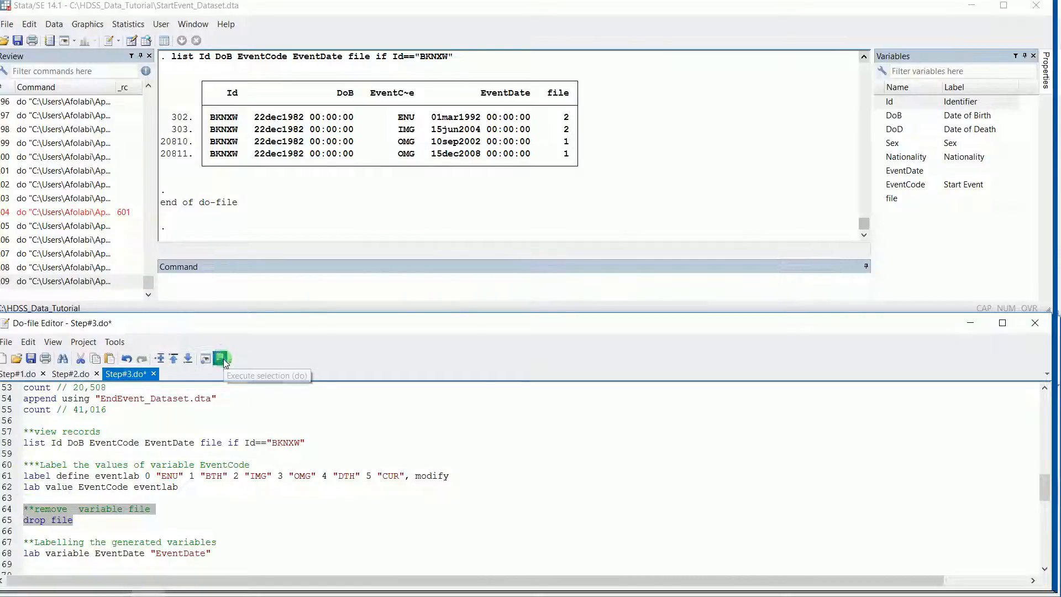
left_click(64, 565)
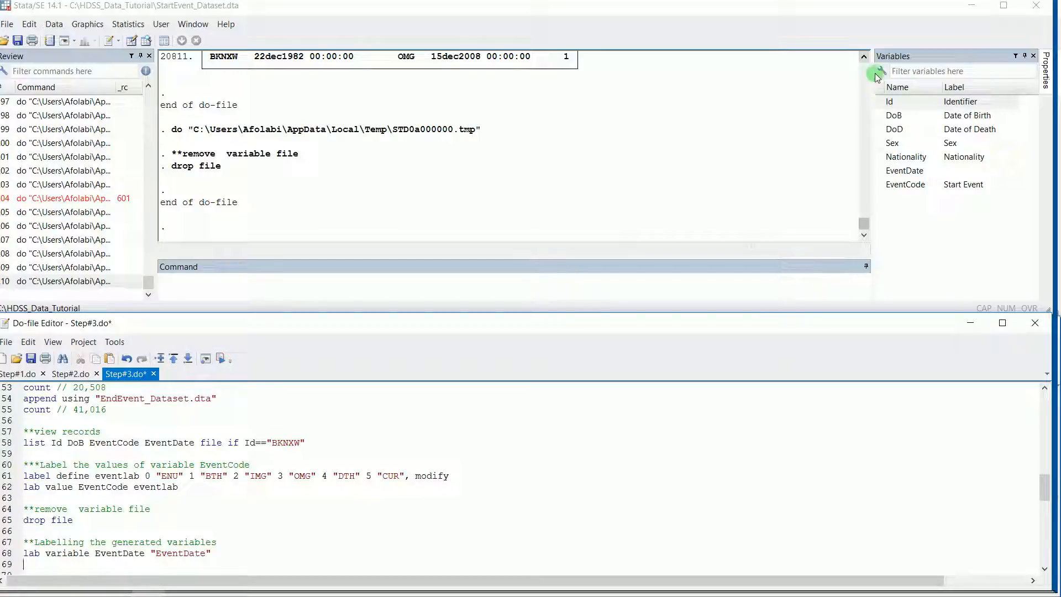
left_click(865, 58)
left_click(866, 58)
left_click(866, 59)
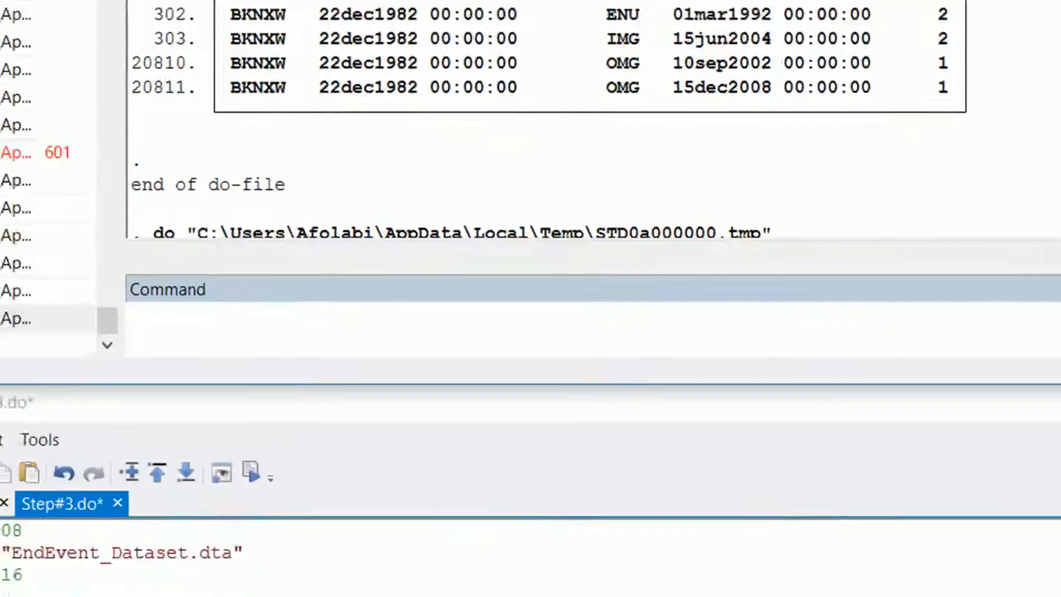
- Add the command sort Id EventDate on line 70 and run it
left_click(127, 541)
key("Return")
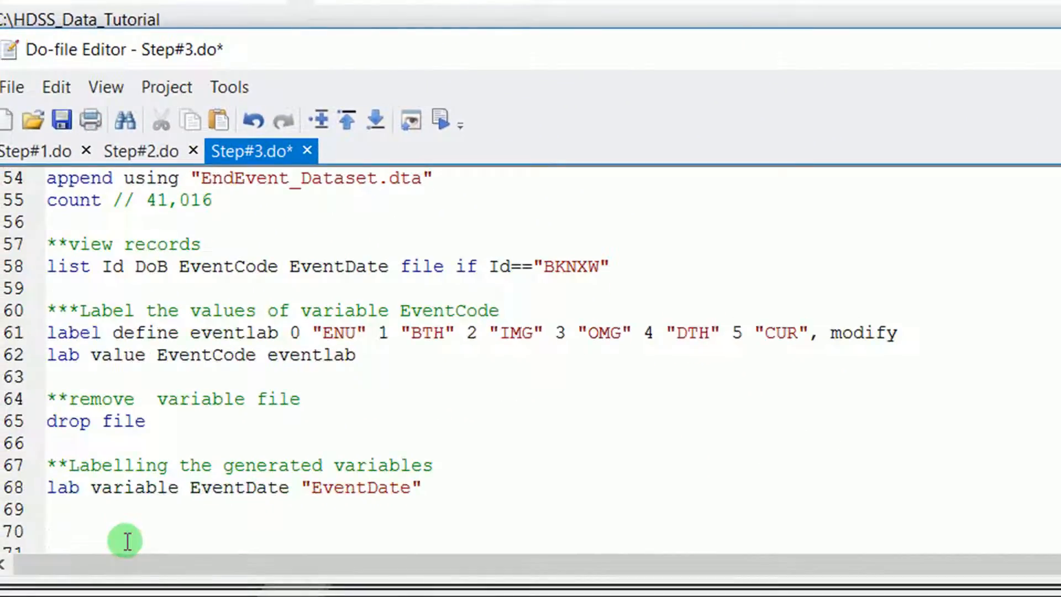
type("sort Id Eve")
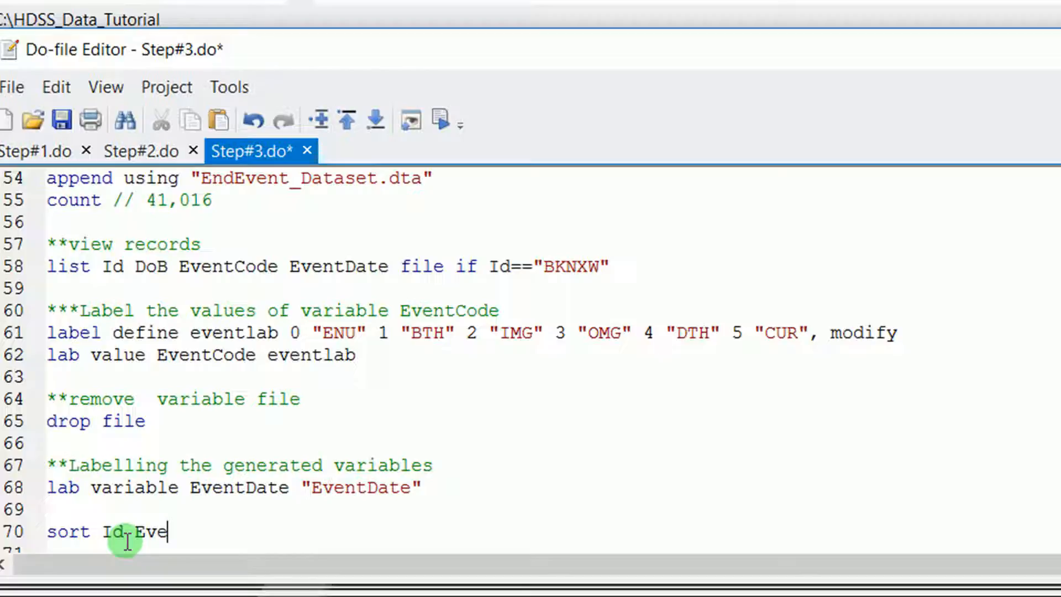
type("ntDate")
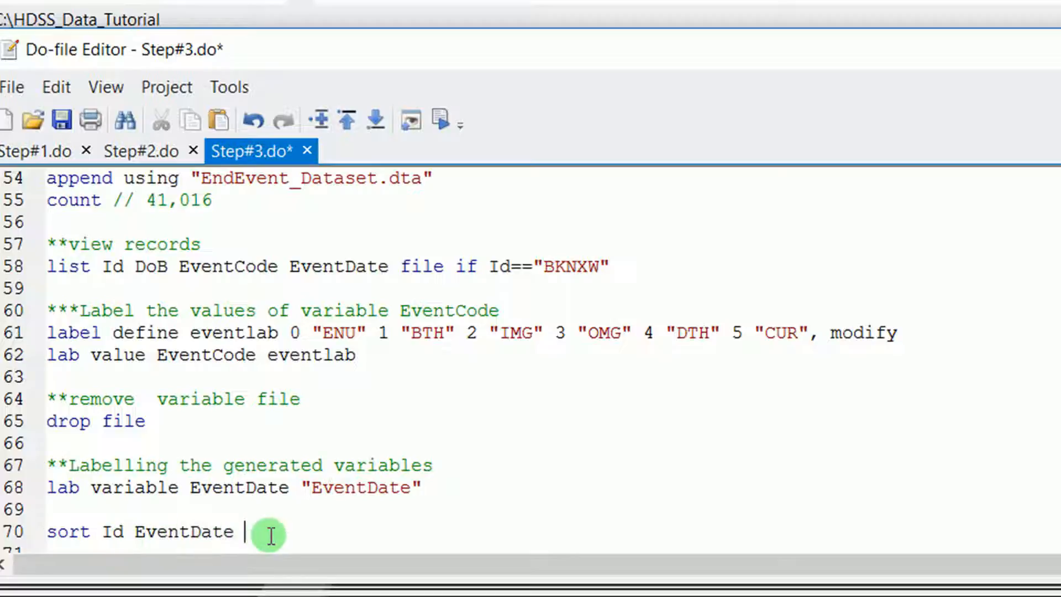
left_click(254, 534)
left_click_drag(254, 534, 48, 546)
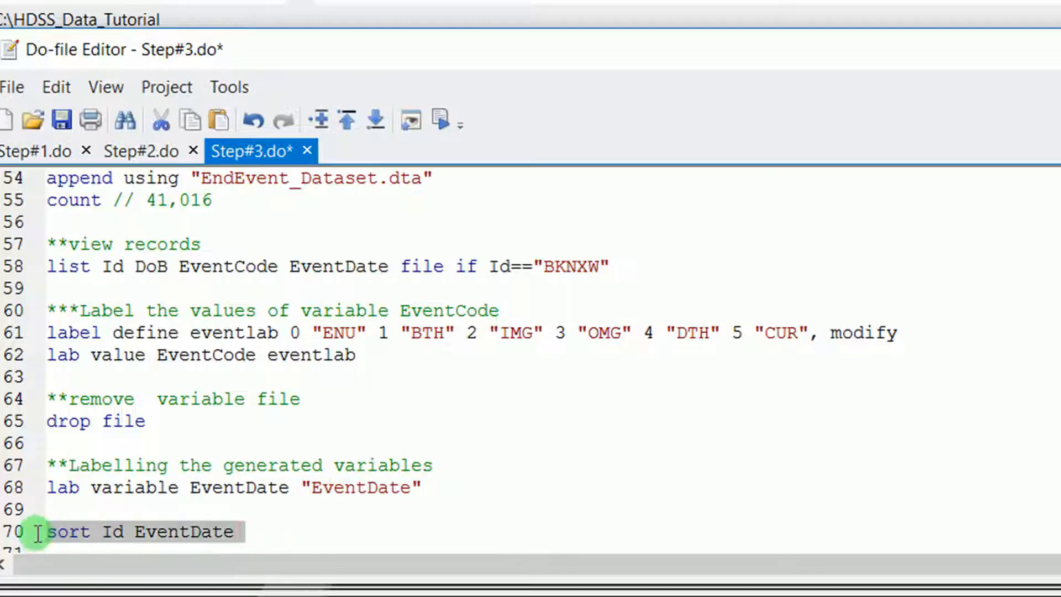
left_click(440, 122)
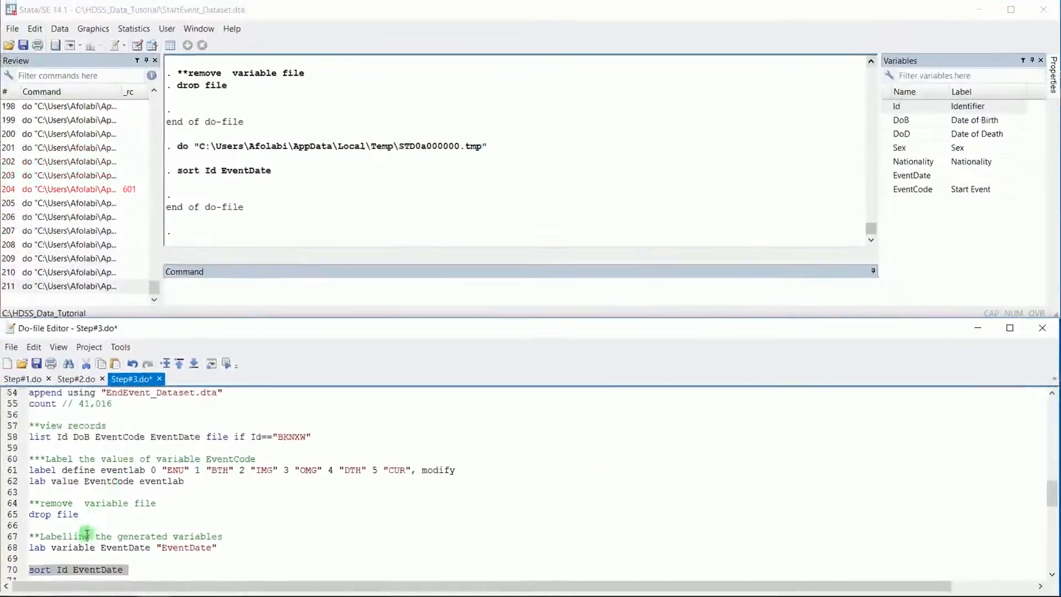
- Copy the list command on line 58 and try to run it on the sorted data
triple_click(34, 439)
key("ctrl+c")
left_click(220, 363)
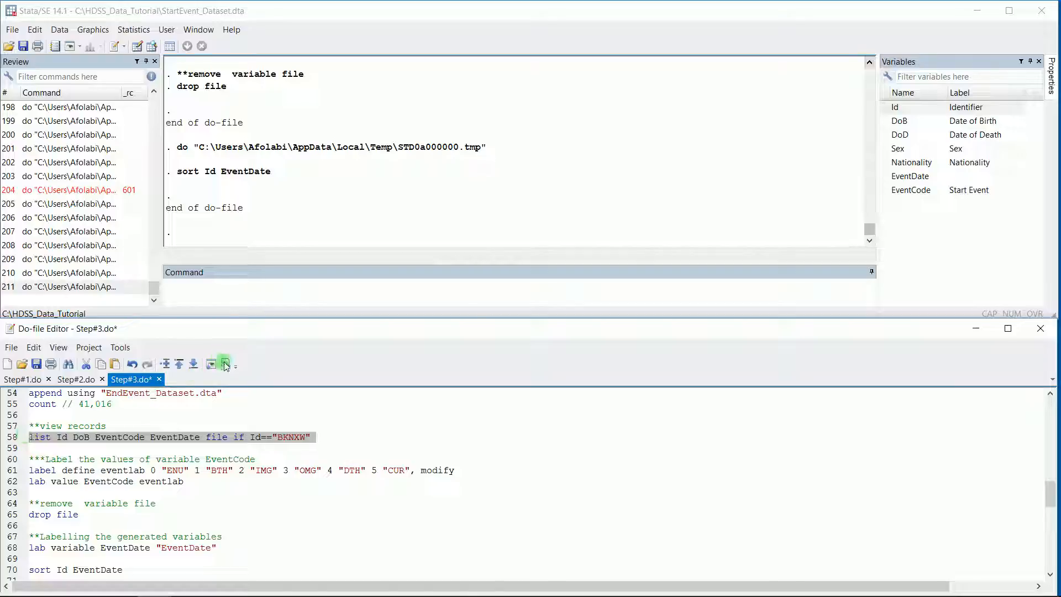
left_click(223, 365)
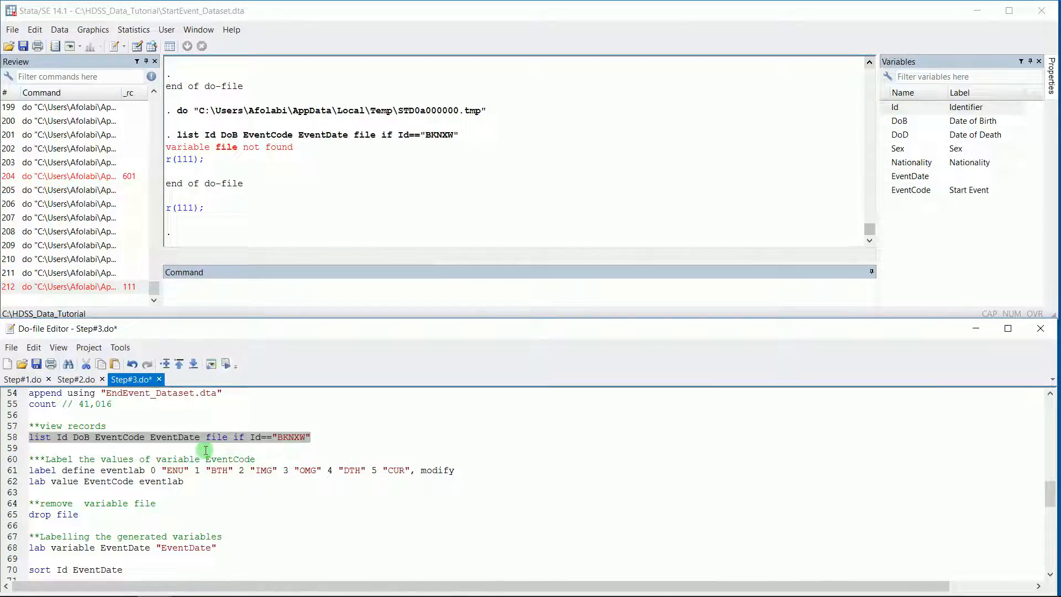
- Paste the list command on line 72, remove the variable file from it, and run it for Id "BKNXW"
left_click(153, 576)
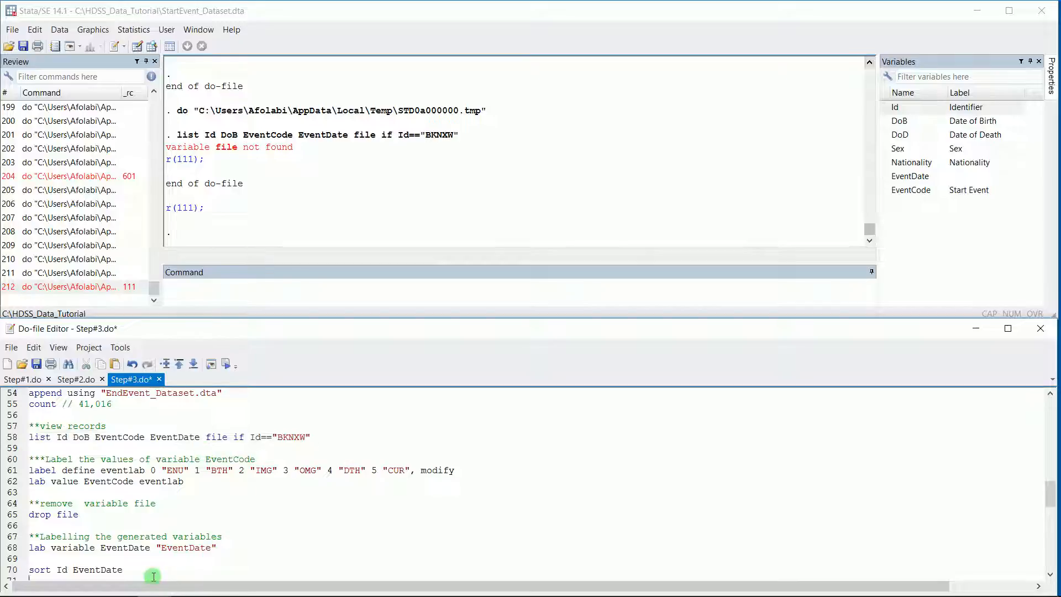
key("Return")
key("ctrl+v")
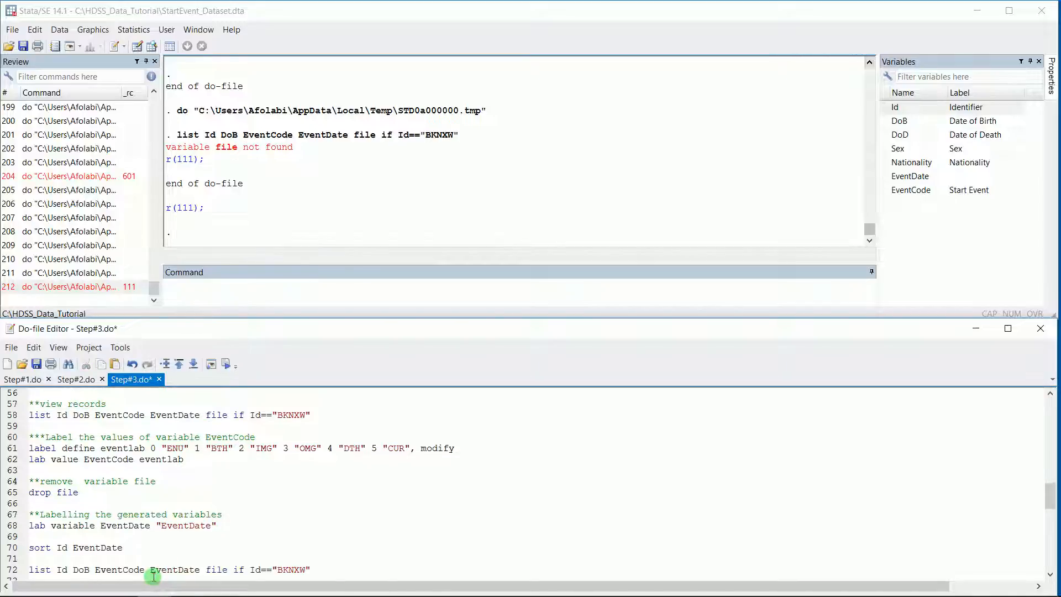
triple_click(216, 569)
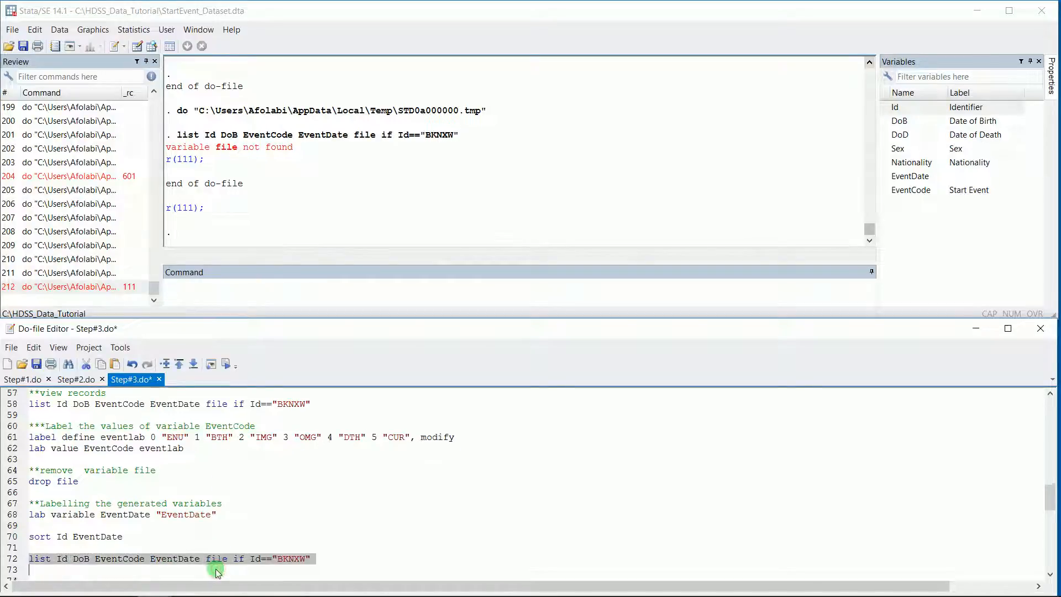
double_click(217, 560)
key("Delete")
key("Delete")
left_click_drag(288, 558, 22, 560)
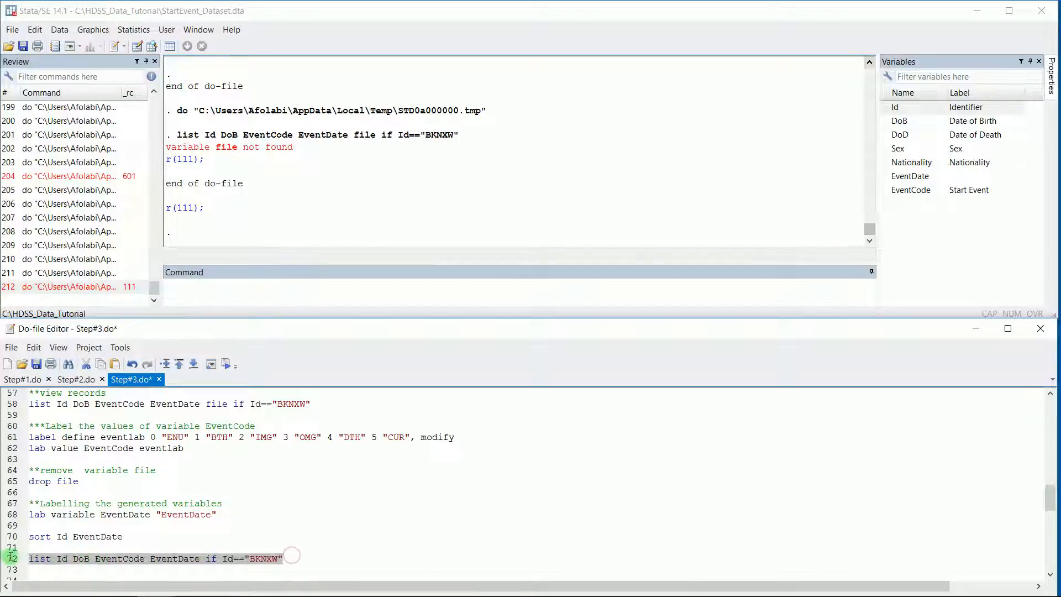
left_click(227, 363)
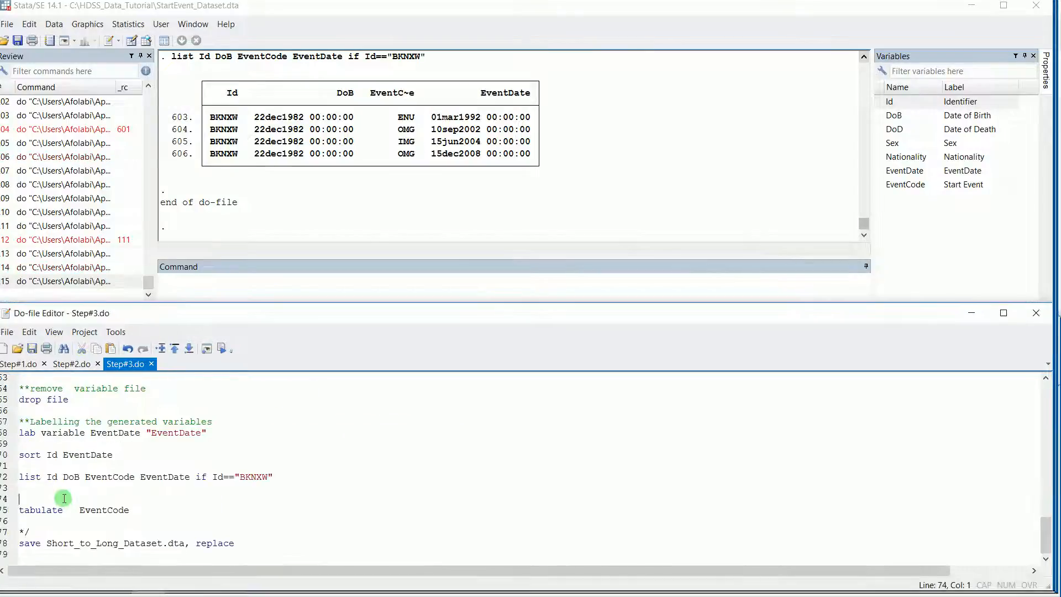
- Run line 75 to tabulate EventCode and review the frequency table
left_click(129, 511)
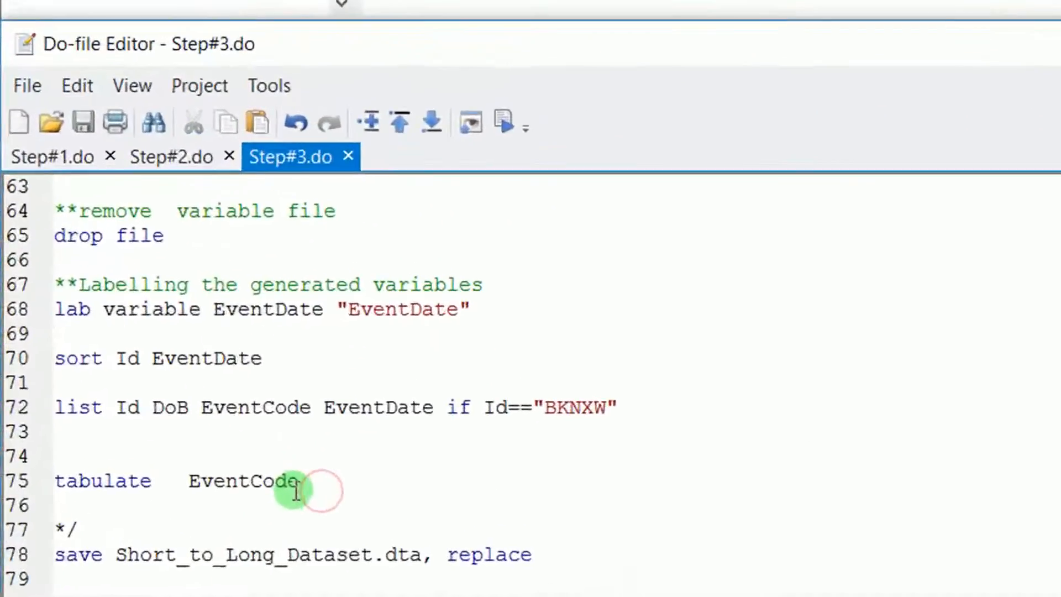
left_click_drag(296, 490, 4, 482)
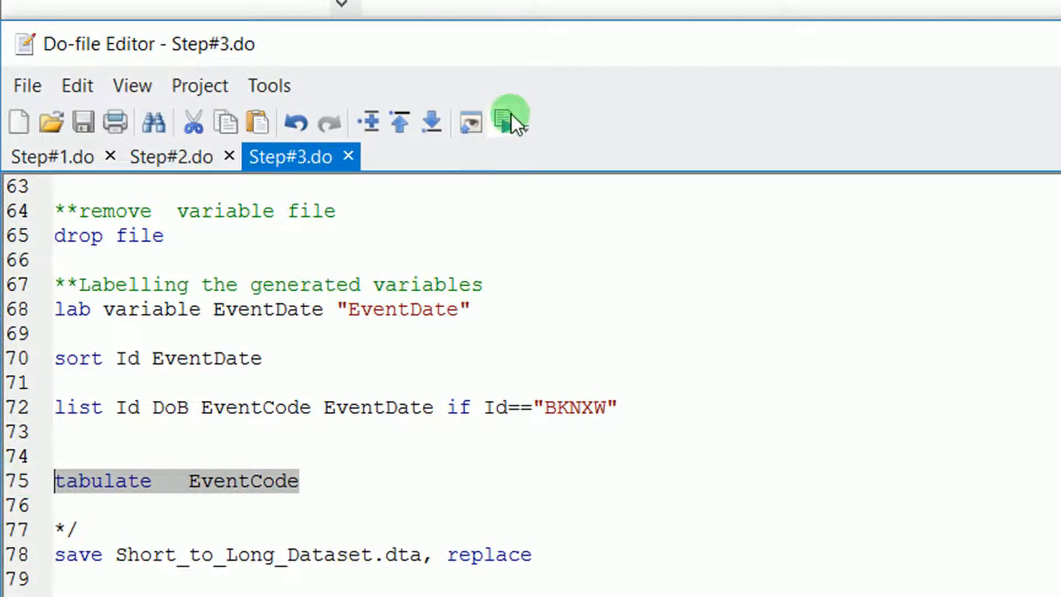
left_click(510, 113)
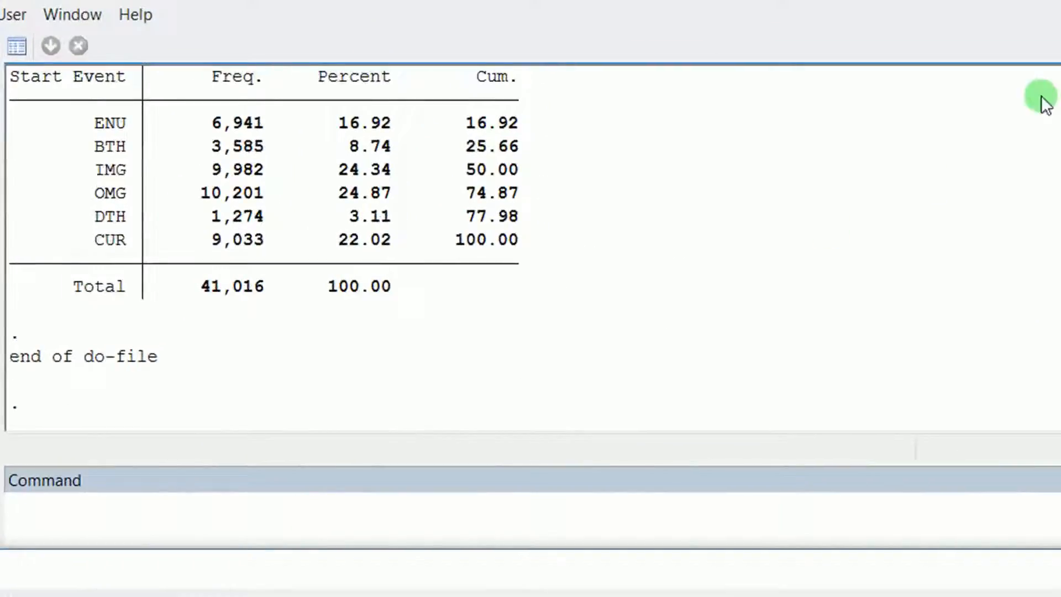
scroll(531, 249, "up", 2)
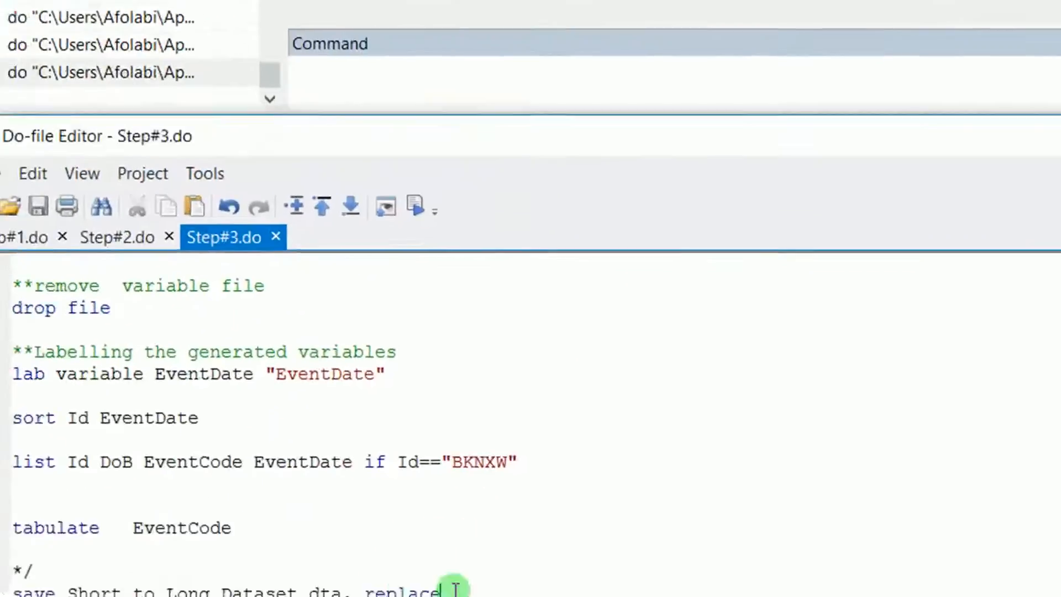
- Run line 78 to save the data as Short_to_Long_Dataset.dta with the replace option
left_click_drag(479, 538, 33, 544)
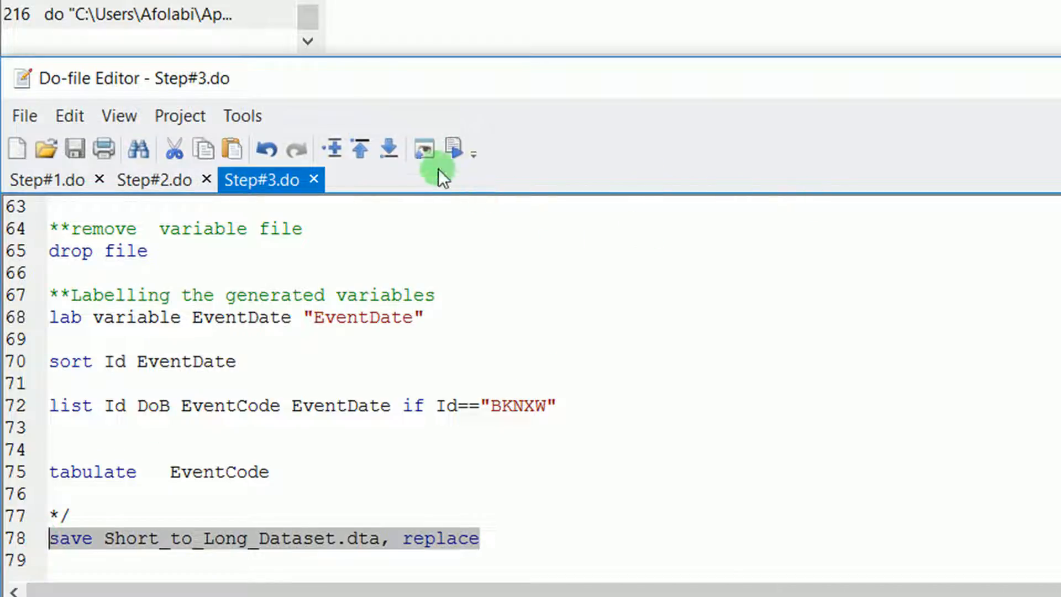
left_click(455, 145)
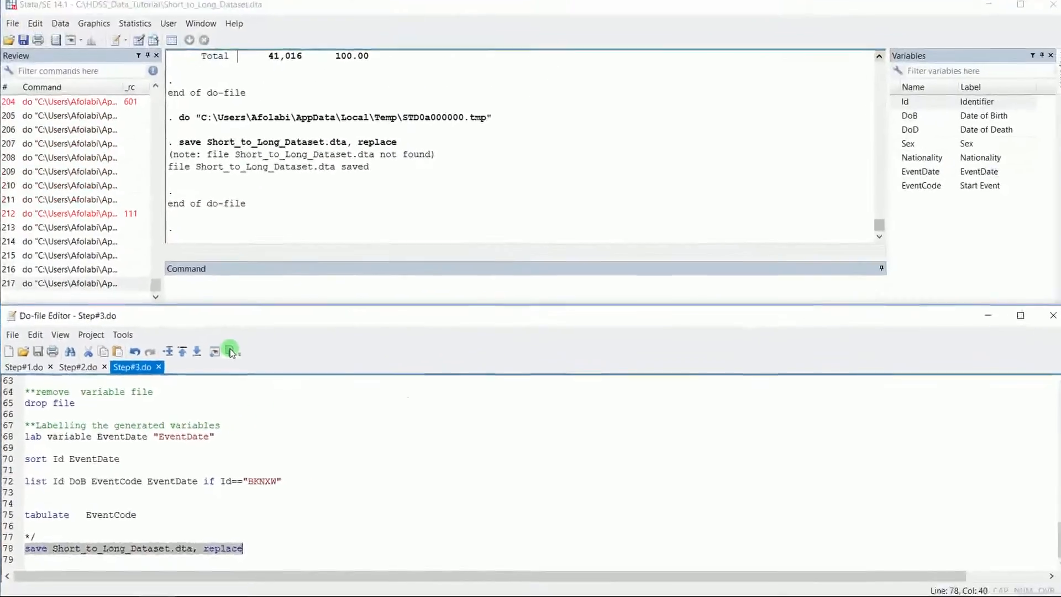
- Review the whole Step#3 do-file from its first line down to the final save command
key("Up")
key("Up")
key("Up")
key("Up")
key("Up")
key("Up")
key("Up")
key("Up")
key("Up")
key("Up")
key("Up")
key("Up")
key("Up")
key("Up")
key("Up")
key("Up")
key("Up")
key("Up")
key("Up")
key("Up")
key("Up")
key("Up")
key("Up")
key("Up")
key("Up")
key("Up")
key("Up")
key("Up")
key("Up")
key("Up")
key("Up")
key("Up")
key("Up")
key("Up")
key("Up")
key("Up")
key("Up")
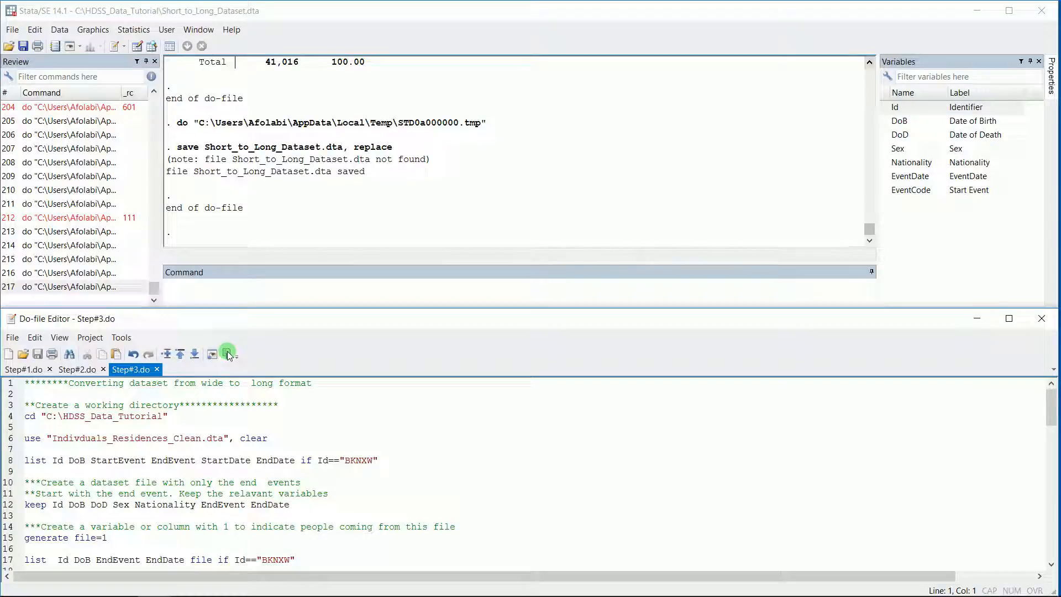
key("Down")
key("Down")
key("Down")
key("Down")
key("Down")
key("Down")
key("Down")
key("Down")
key("Down")
key("Down")
key("Down")
key("Down")
key("Down")
key("Down")
key("Down")
key("Down")
key("Down")
key("Down")
key("Down")
key("Down")
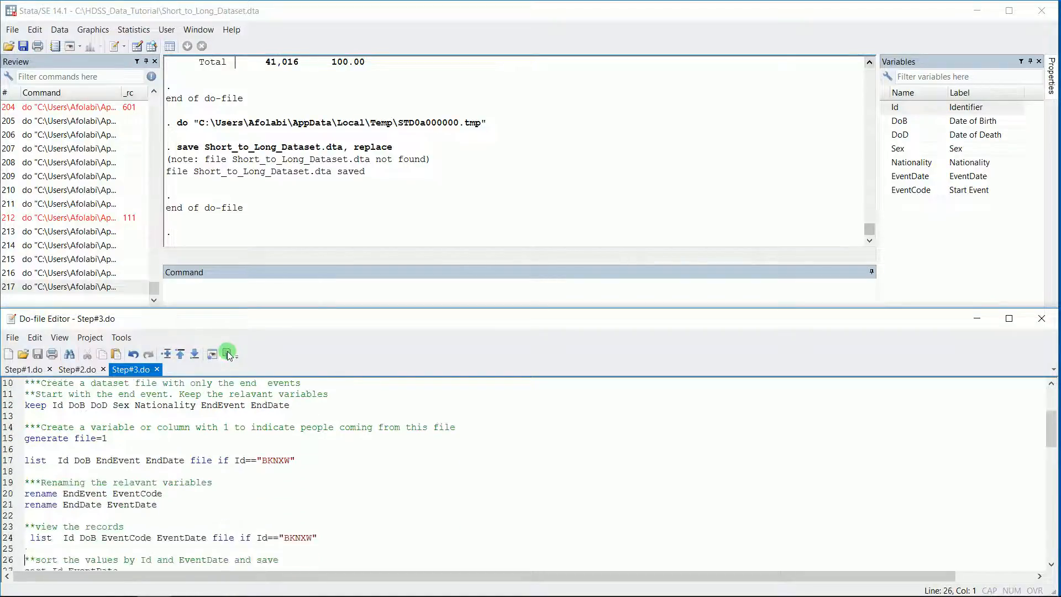
key("Down")
key("Down")
key("Down")
key("Down")
key("Down")
key("Down")
key("Down")
key("Down")
key("Down")
key("Down")
key("Down")
key("Down")
key("Down")
key("Down")
key("Down")
key("Down")
key("Down")
key("Down")
key("Down")
key("Down")
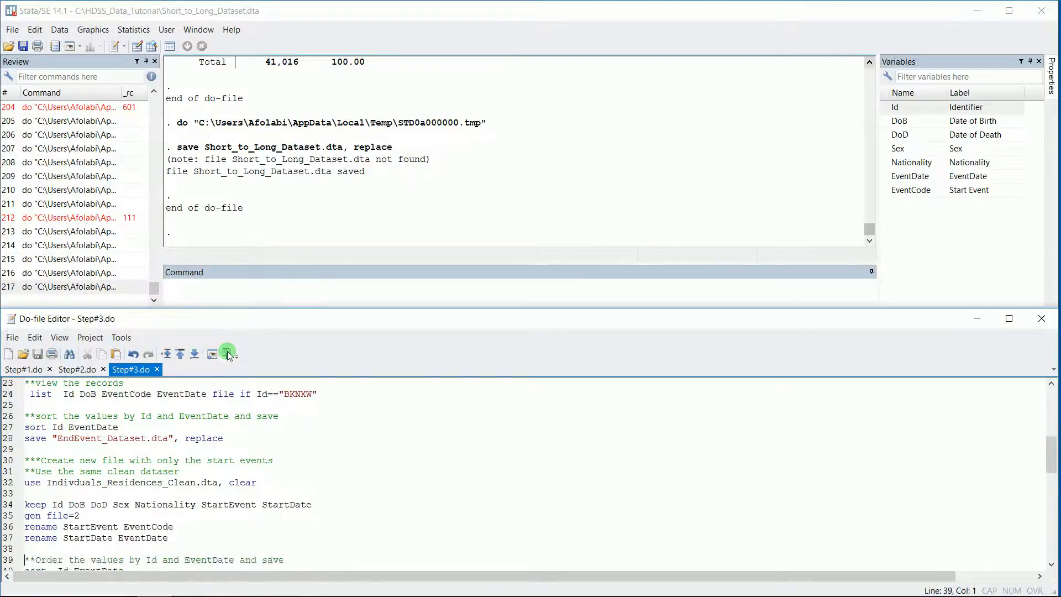
key("Down")
key("Down")
key("Down")
key("Down")
key("Down")
key("Down")
key("Down")
key("Down")
key("Down")
key("Down")
key("Down")
key("Down")
key("Down")
key("Down")
key("Down")
key("Down")
key("Down")
key("Down")
key("Down")
key("Down")
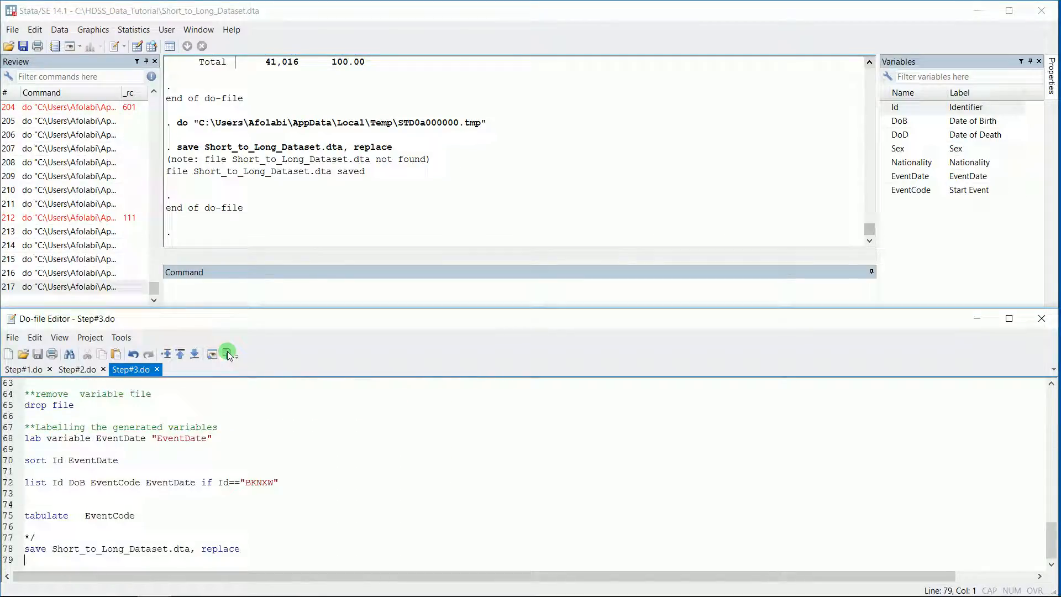